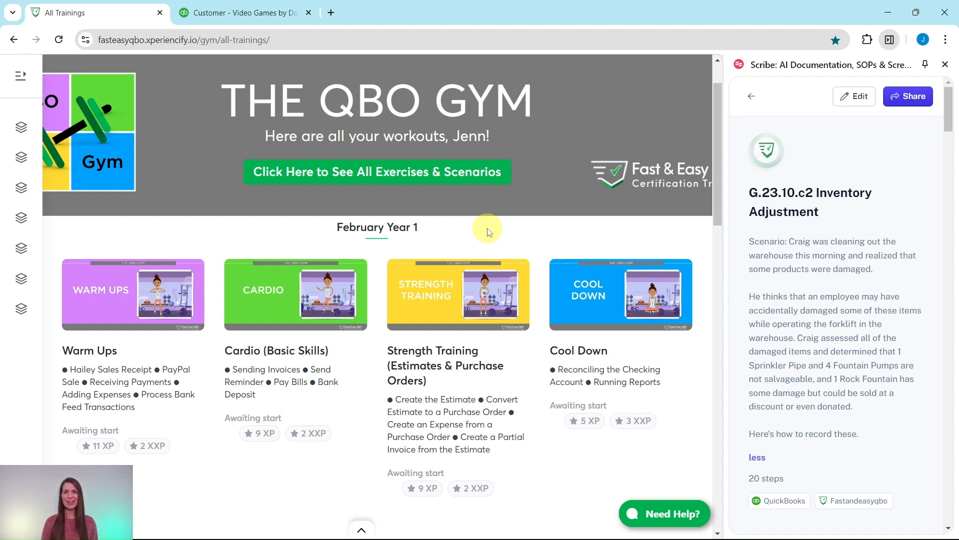
# Open the October Year 1 Cardio lesson from the QBO Gym training list.
pyautogui.scroll(-20, 484, 230)
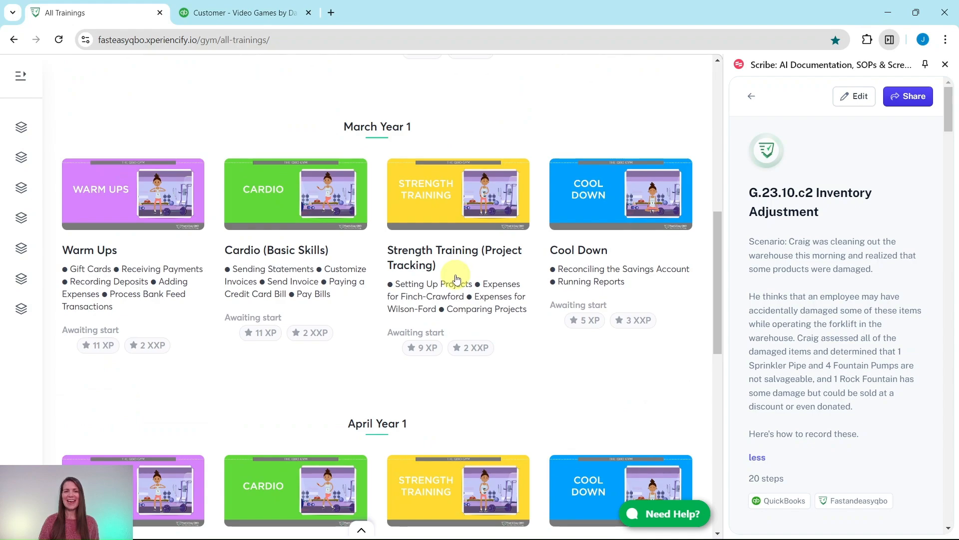
pyautogui.scroll(-20, 454, 279)
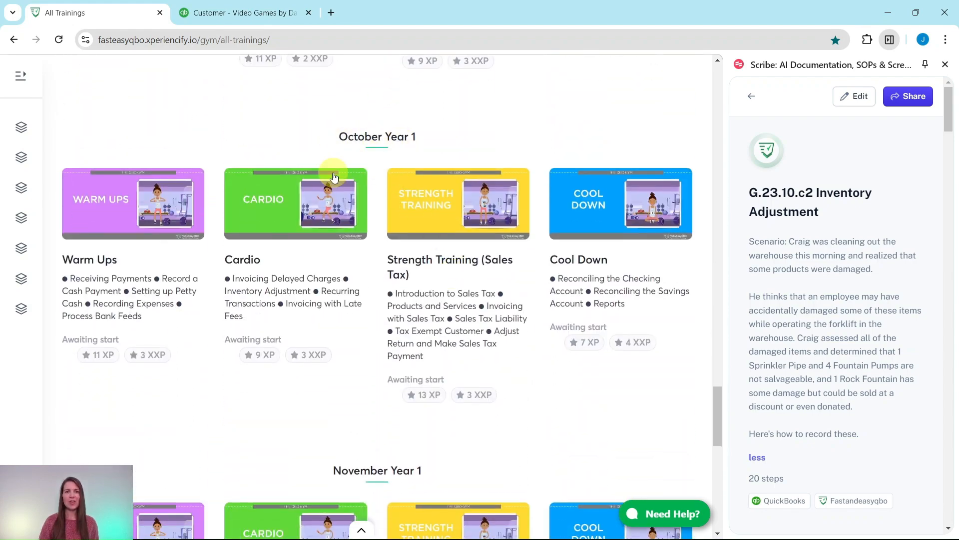
pyautogui.click(278, 209)
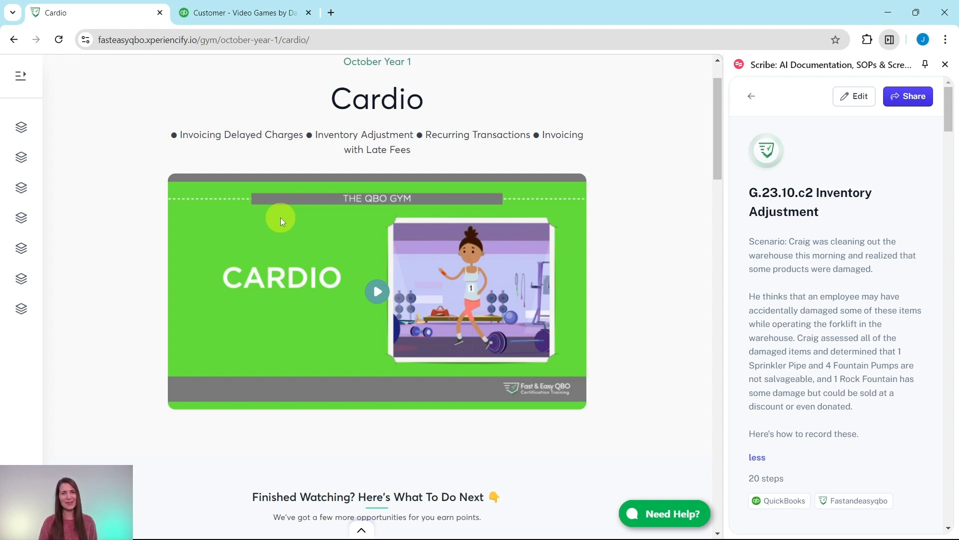
# Review the Cardio lesson's quiz and hands-on practice exercises, and the opening instructions of the G.23.10.c2 Inventory Adjustment guide.
pyautogui.scroll(-6, 583, 317)
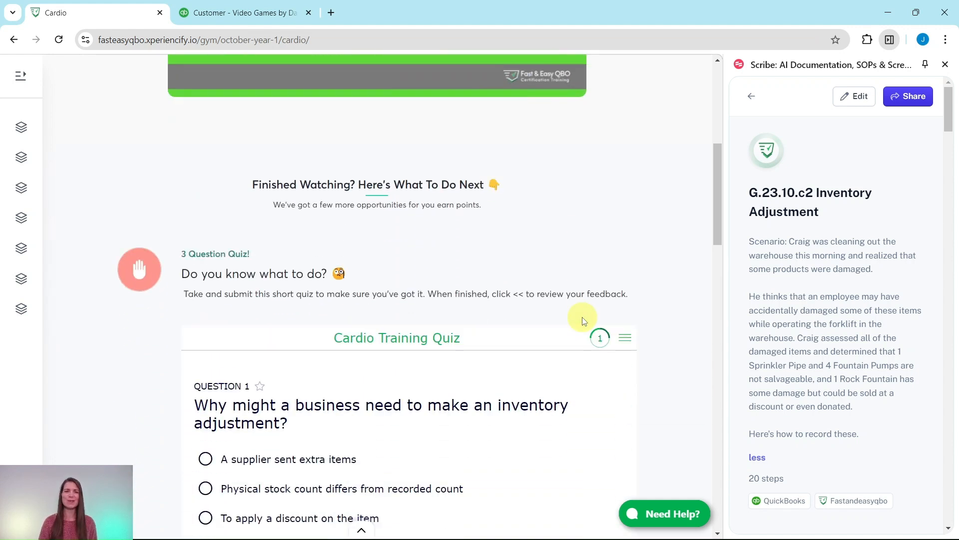
pyautogui.scroll(-5, 582, 317)
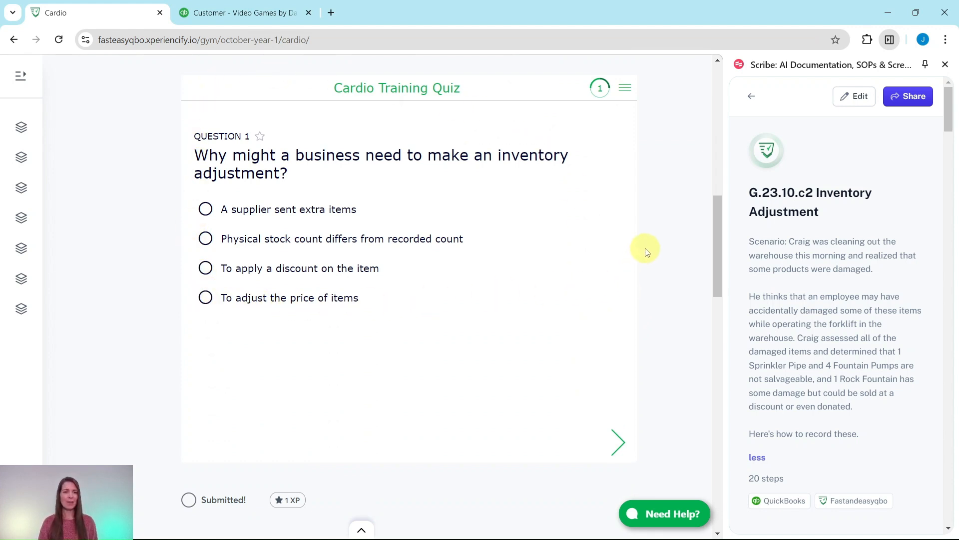
pyautogui.scroll(-9, 645, 250)
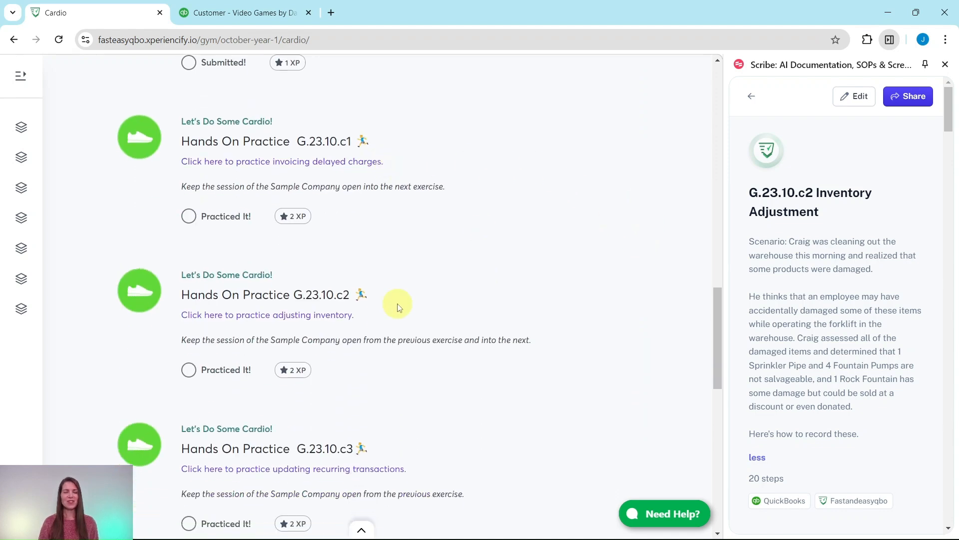
pyautogui.scroll(-7, 397, 357)
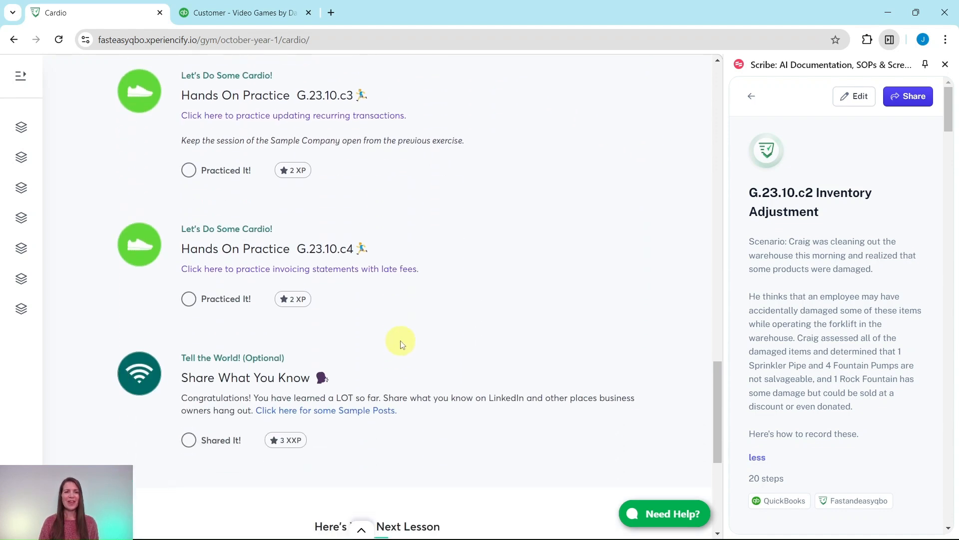
pyautogui.scroll(-2, 401, 343)
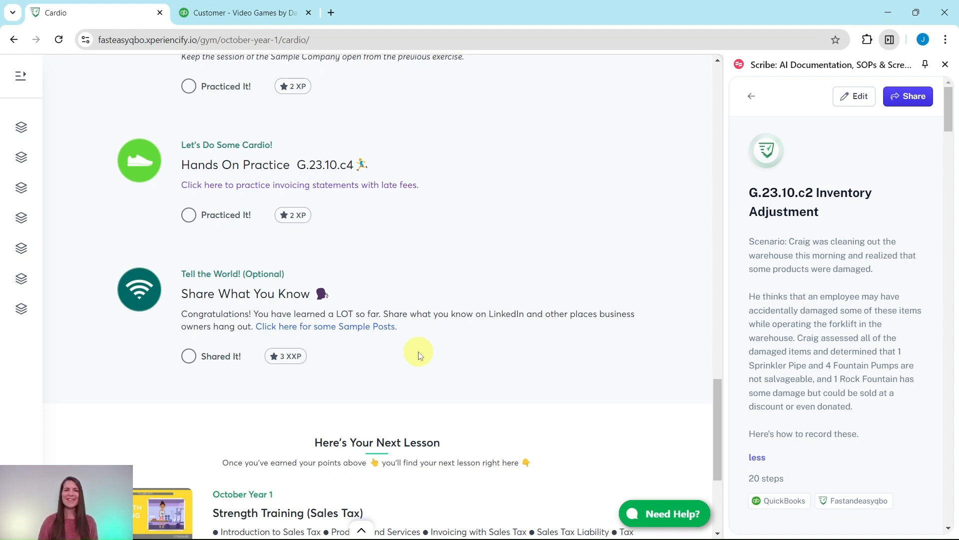
pyautogui.scroll(7, 418, 355)
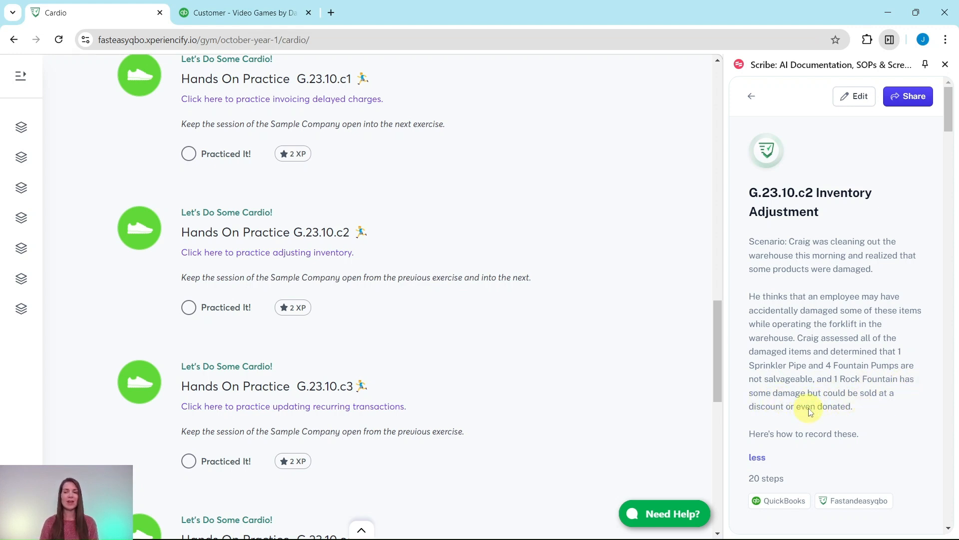
pyautogui.scroll(-5, 810, 412)
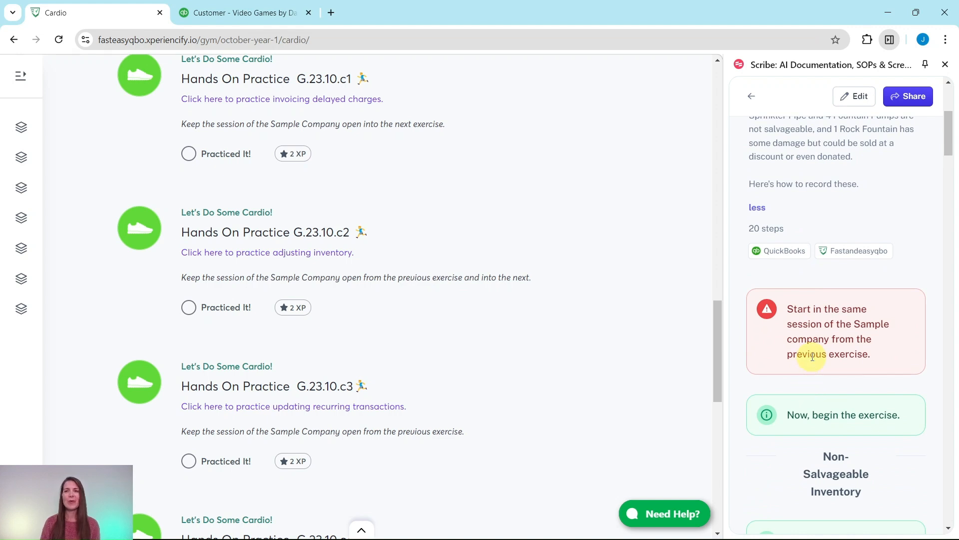
pyautogui.scroll(-3, 813, 351)
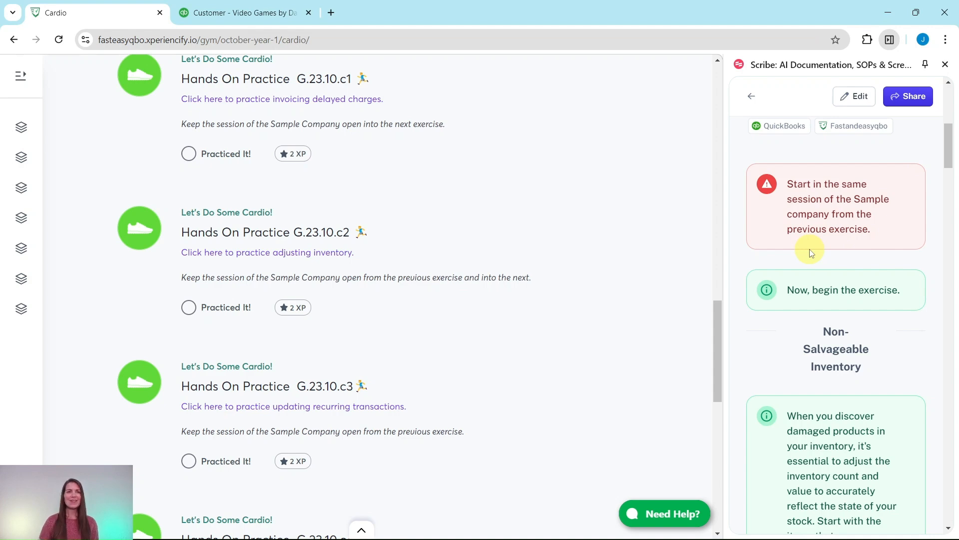
# Switch to the QuickBooks sample company and start an inventory quantity adjustment with Inventory Shrinkage as the adjustment account.
pyautogui.click(264, 12)
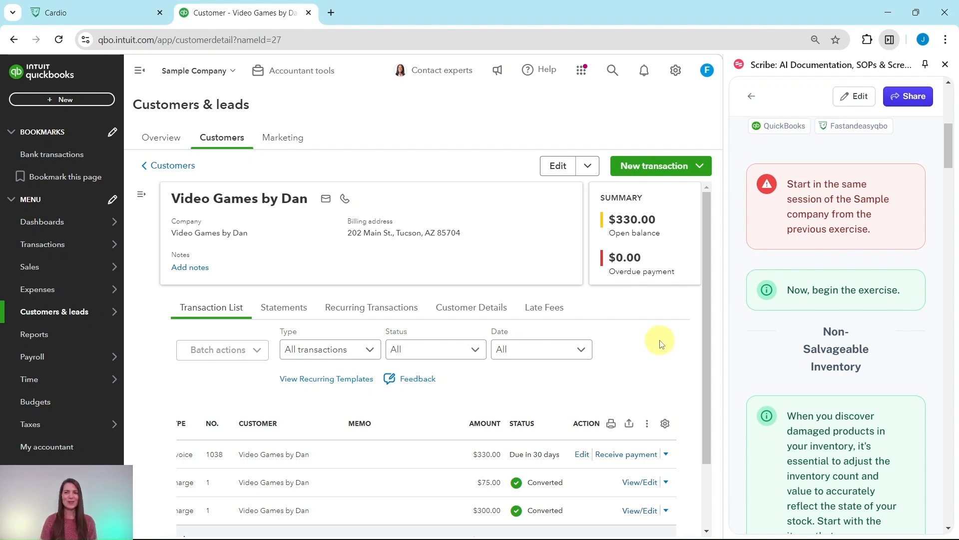
pyautogui.scroll(-1, 892, 278)
pyautogui.scroll(-2, 892, 278)
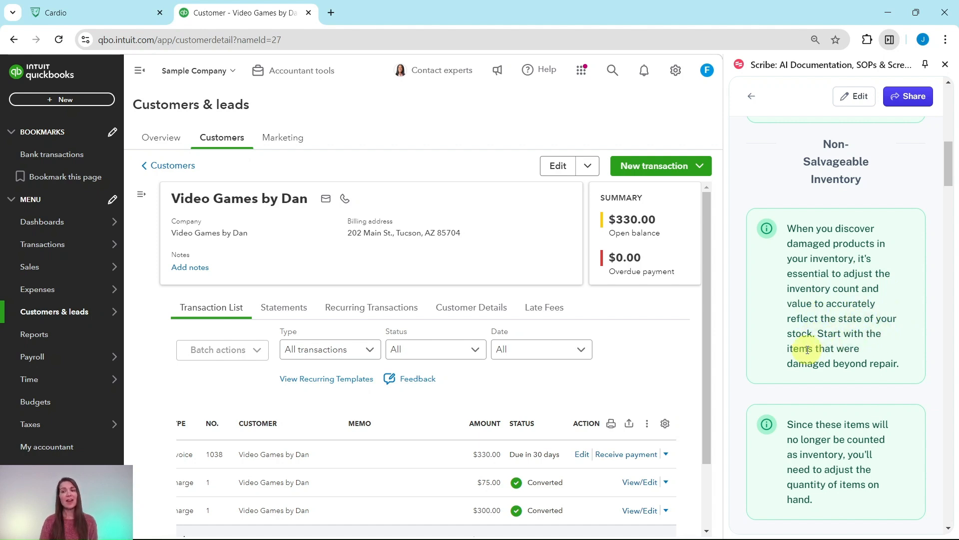
pyautogui.scroll(-5, 855, 364)
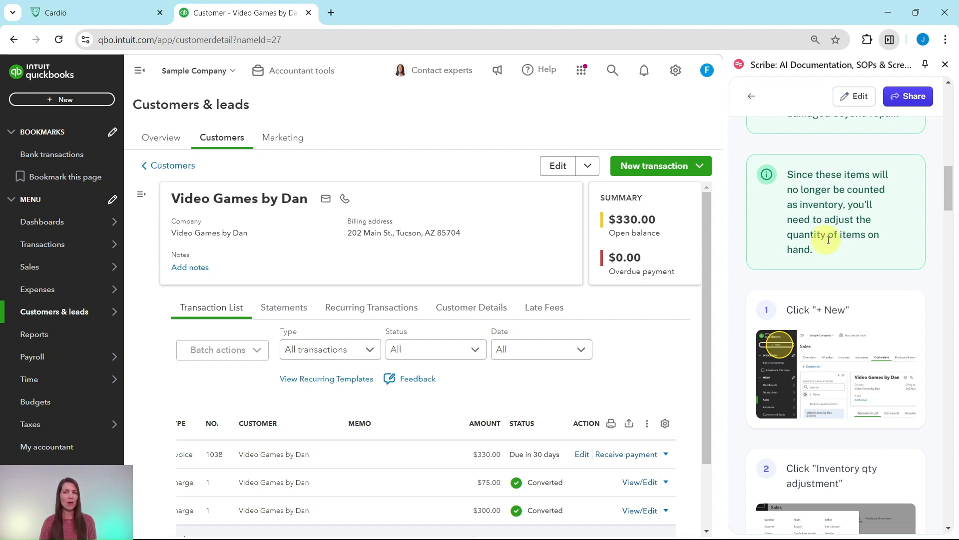
pyautogui.scroll(-3, 852, 263)
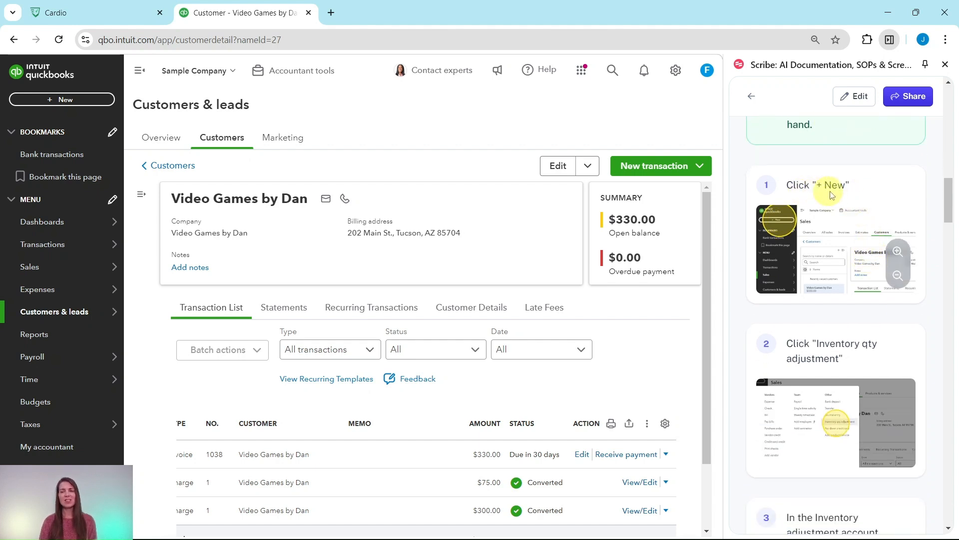
pyautogui.click(51, 99)
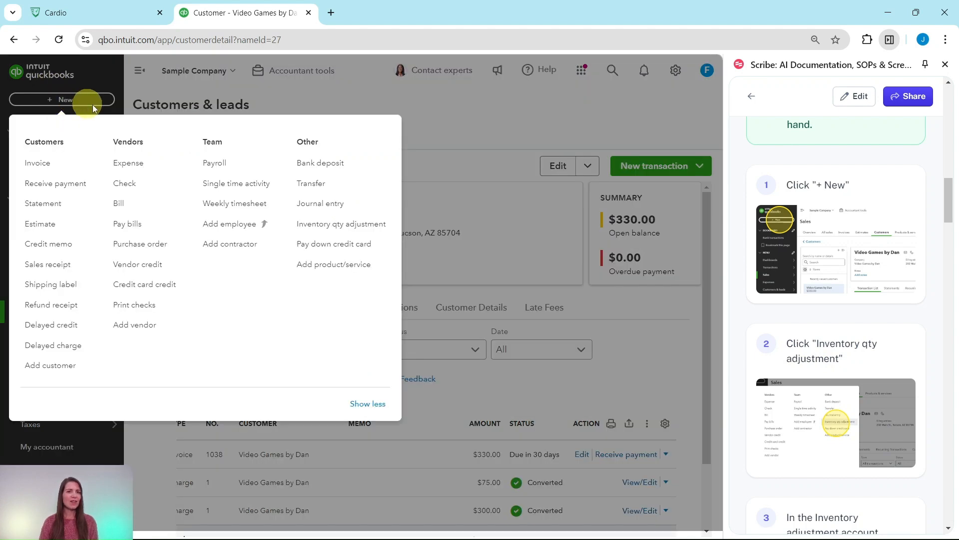
pyautogui.click(325, 226)
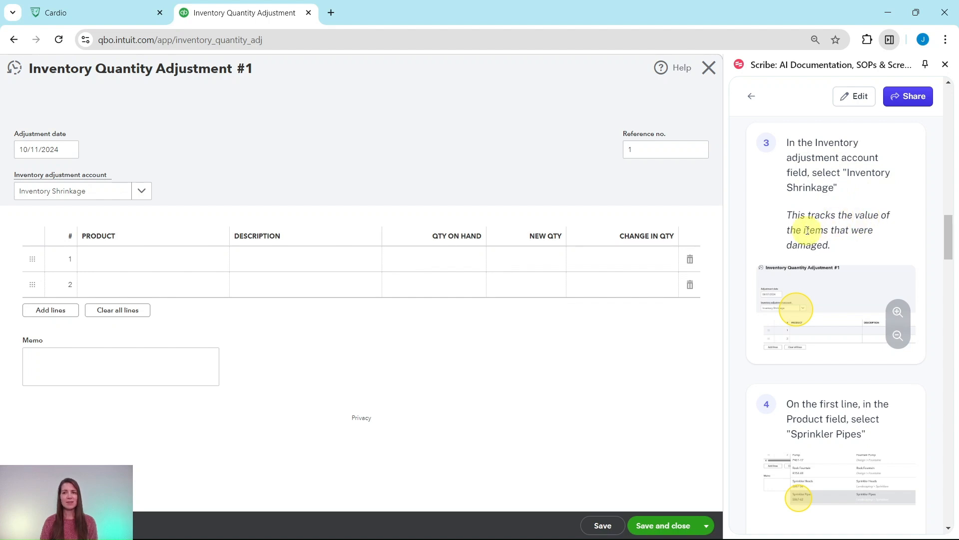
pyautogui.click(140, 196)
pyautogui.click(70, 240)
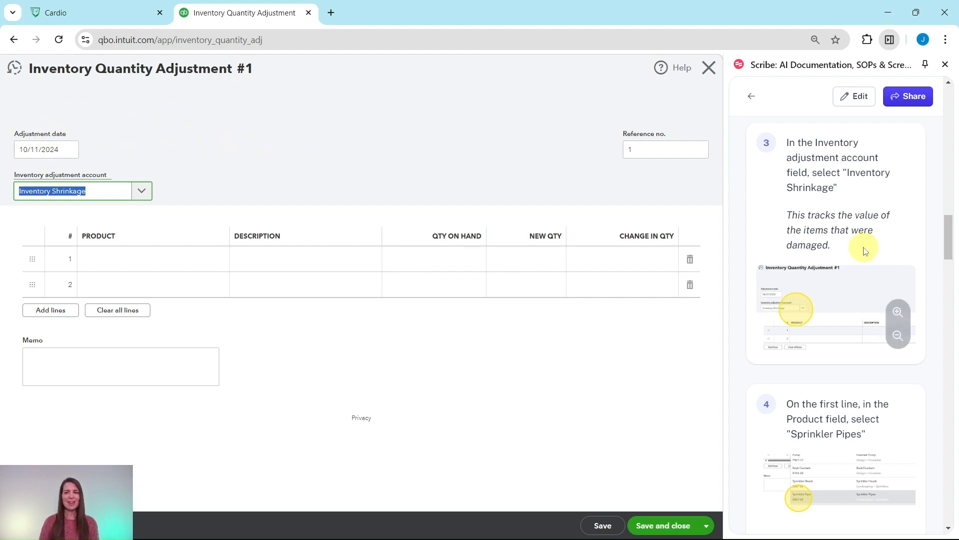
# Add Sprinkler Pipes on the first line of the adjustment with a change in quantity of -1.
pyautogui.scroll(-5, 820, 213)
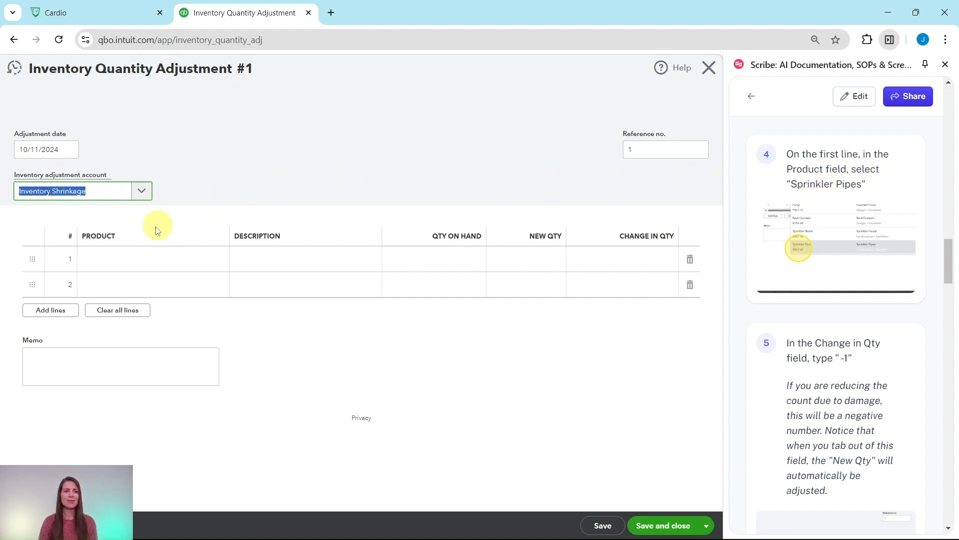
pyautogui.click(127, 257)
pyautogui.click(143, 264)
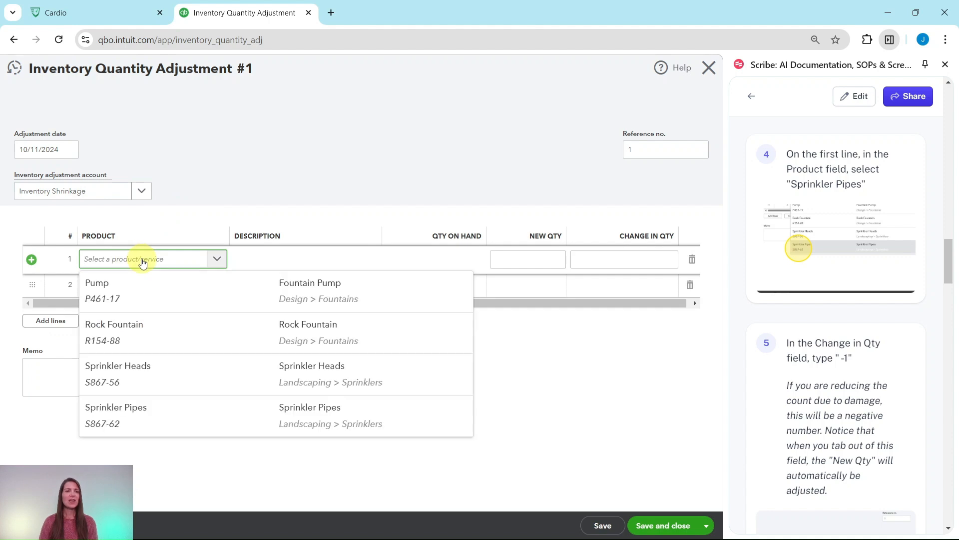
pyautogui.click(250, 426)
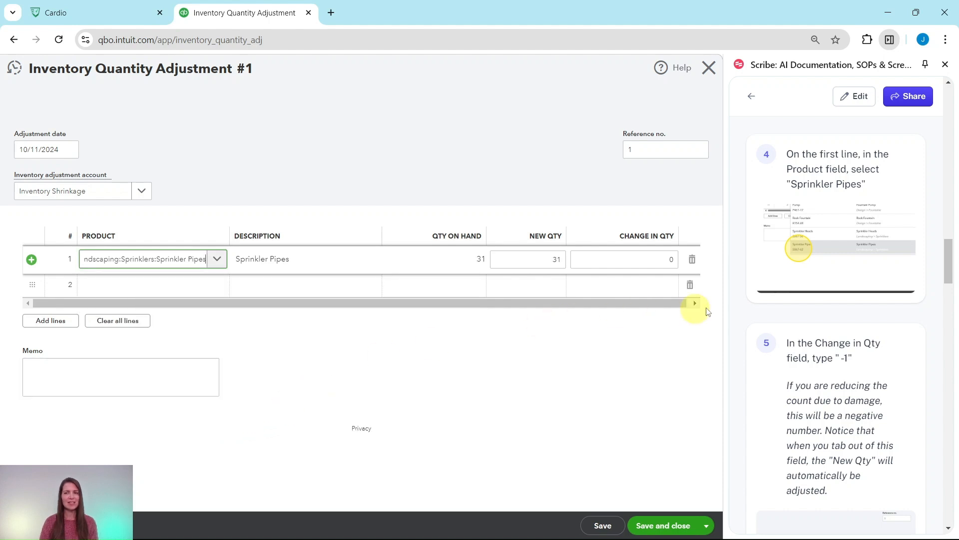
pyautogui.scroll(-3, 798, 311)
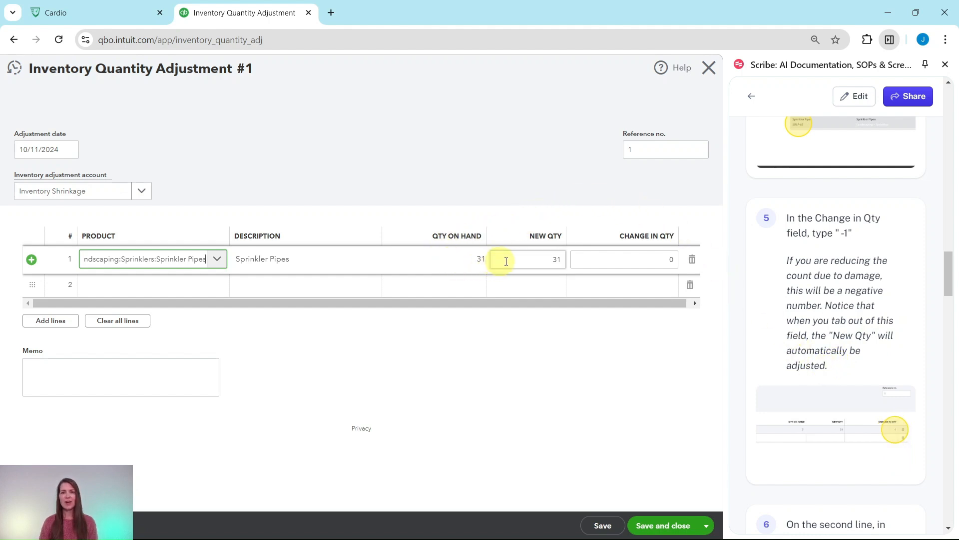
pyautogui.click(664, 259)
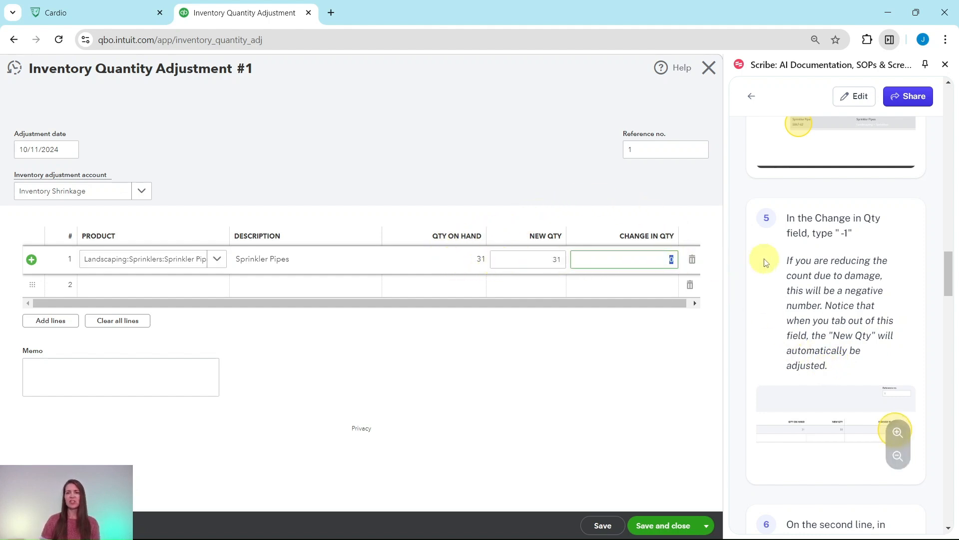
pyautogui.write('-1')
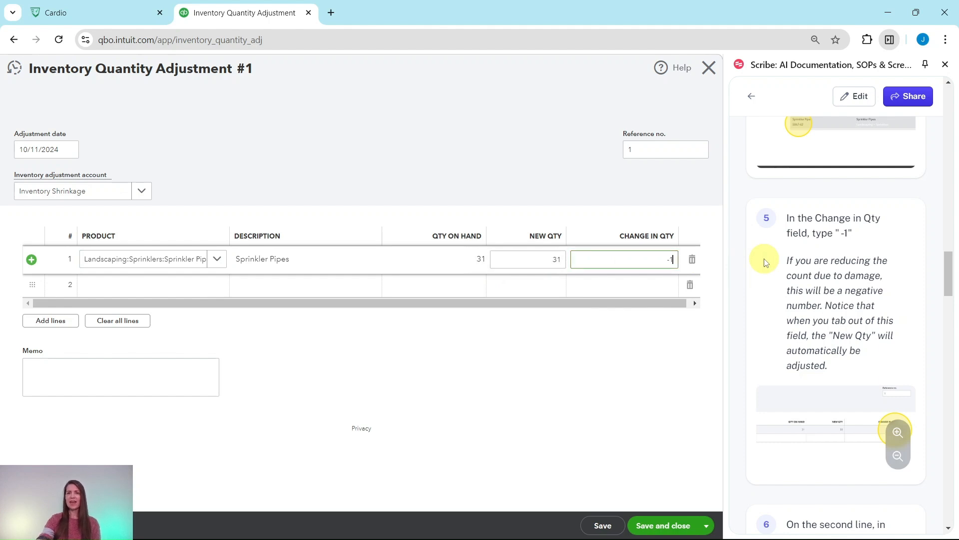
pyautogui.press('Tab')
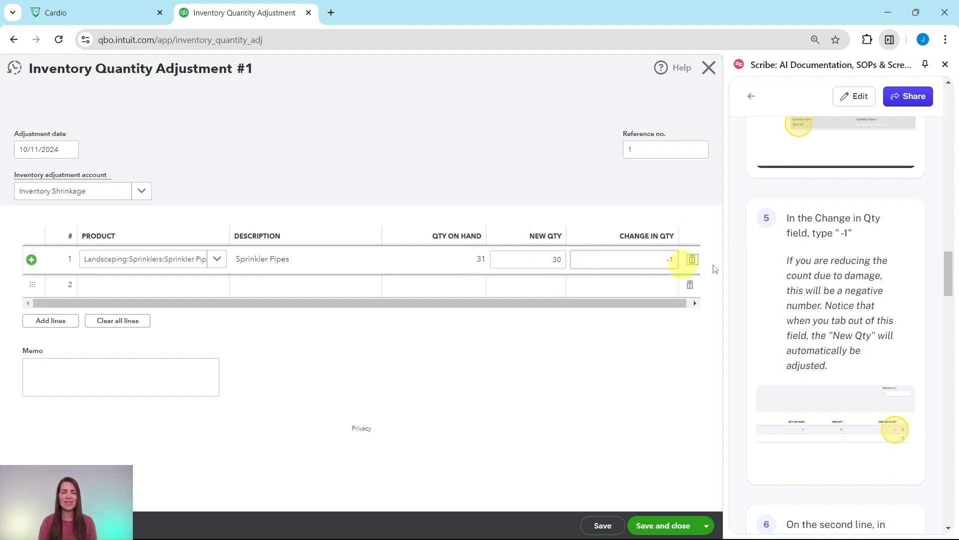
# Add Design:Fountains:Pump on the second line of the adjustment with a change in quantity of -4.
pyautogui.scroll(-3, 847, 255)
pyautogui.scroll(-6, 845, 249)
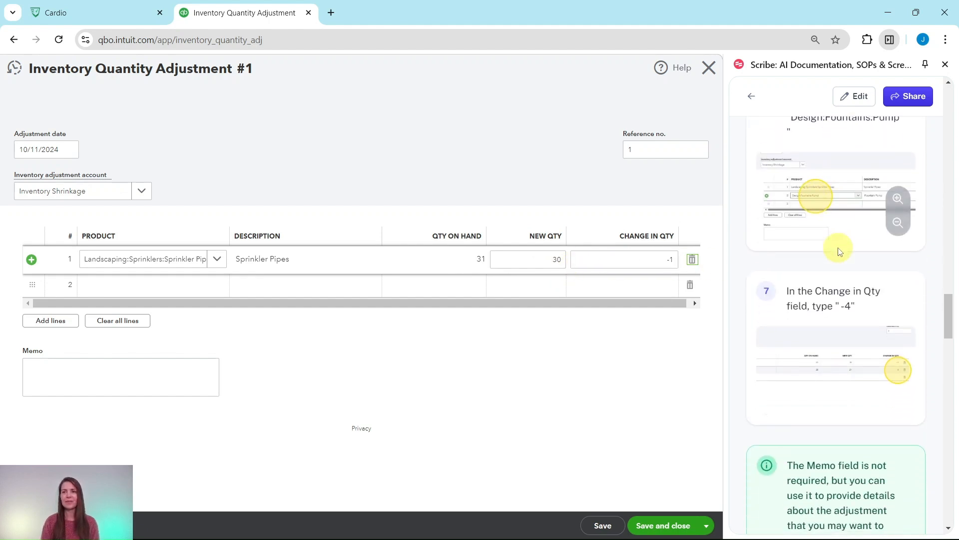
pyautogui.scroll(1, 804, 185)
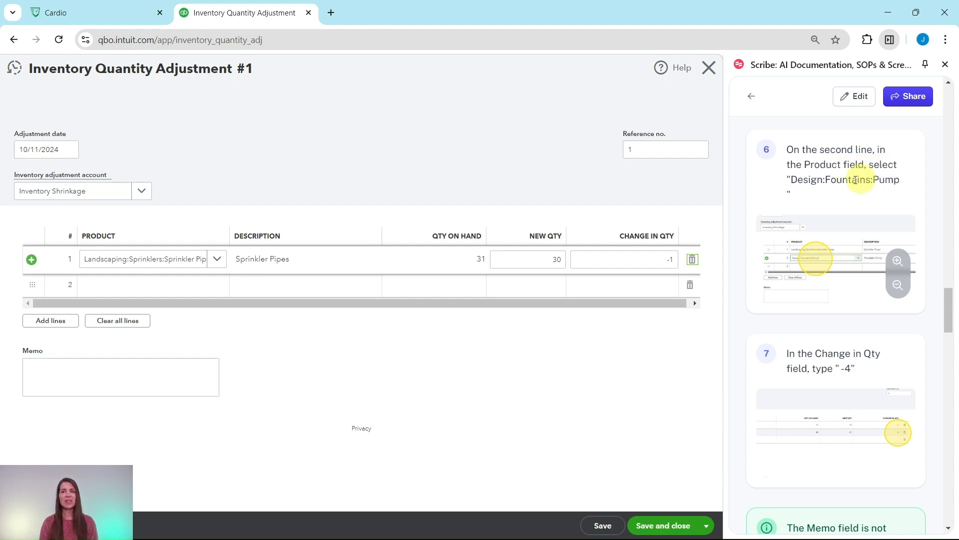
pyautogui.click(158, 285)
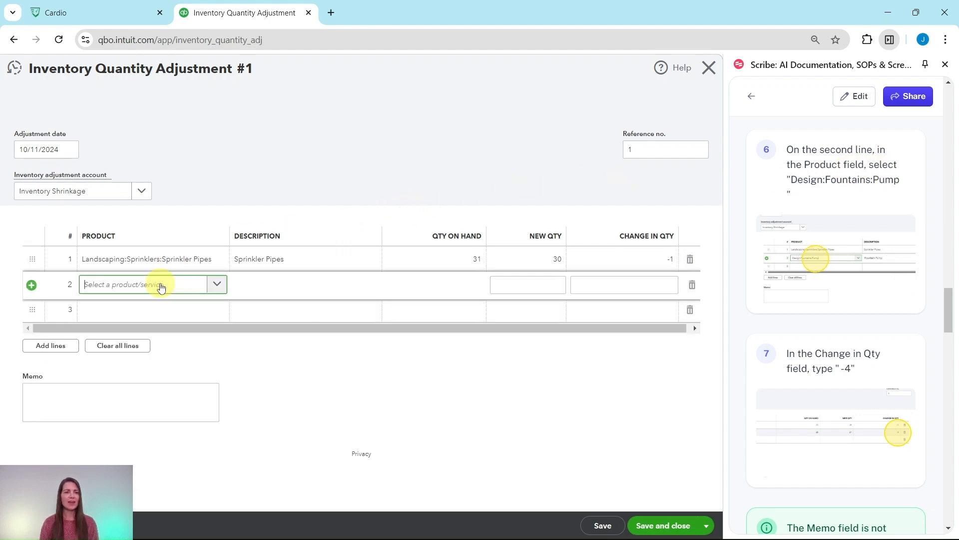
pyautogui.click(217, 285)
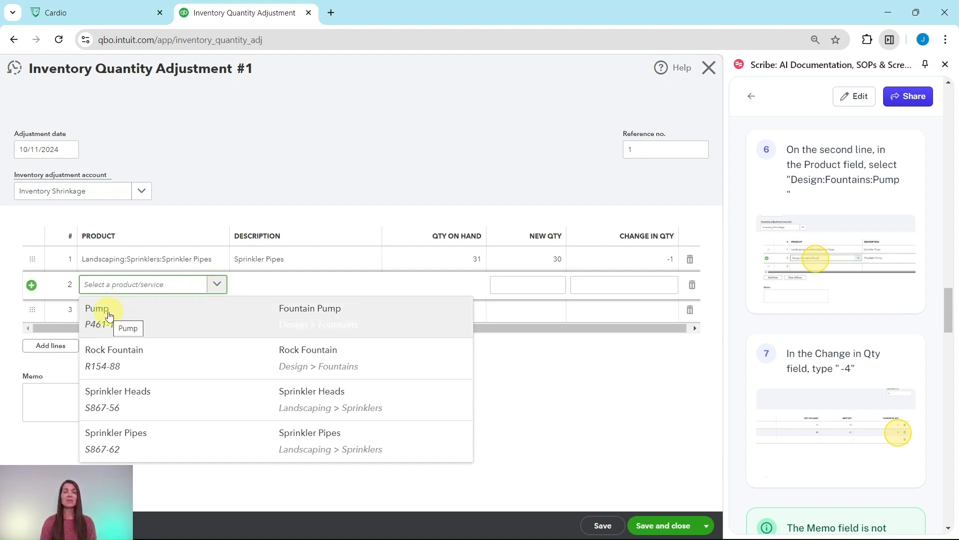
pyautogui.click(109, 316)
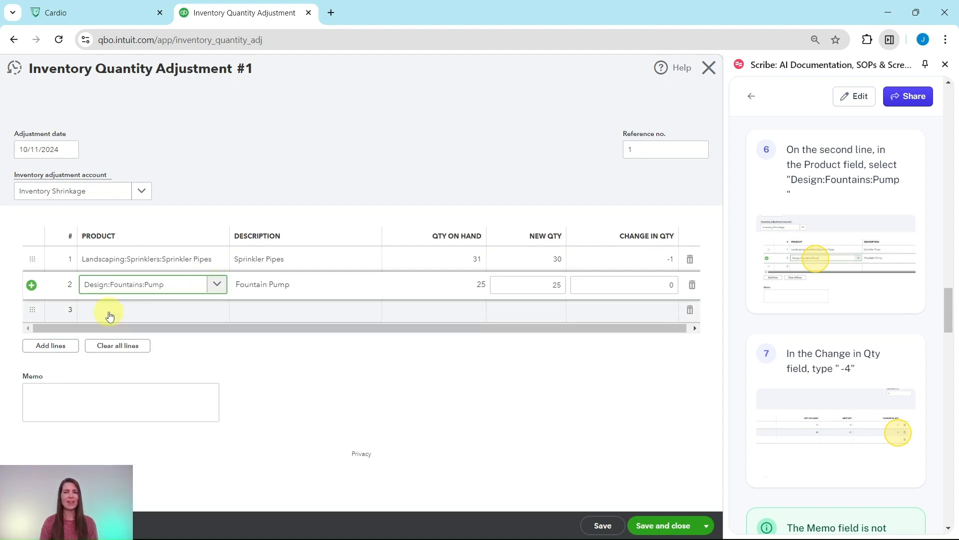
pyautogui.doubleClick(668, 289)
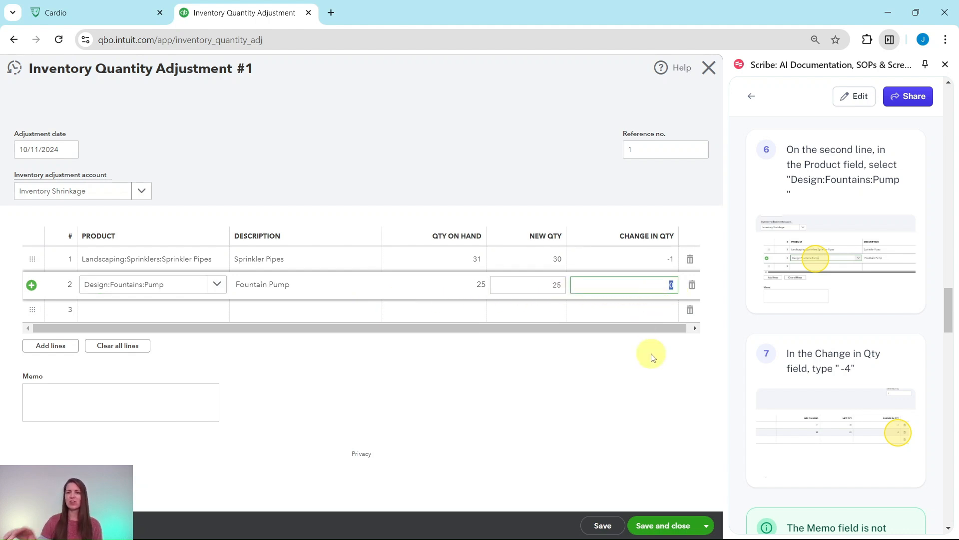
pyautogui.press('BackSpace')
pyautogui.write('-4')
pyautogui.press('Tab')
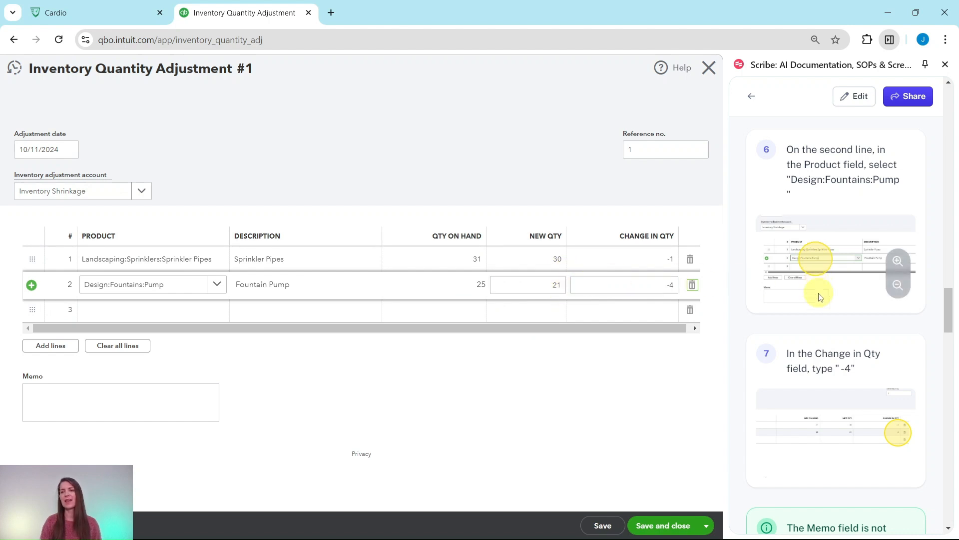
# Copy "Damaged goods discovered when warehouse cleaning" from the exercise guide into the adjustment's memo.
pyautogui.scroll(-7, 819, 294)
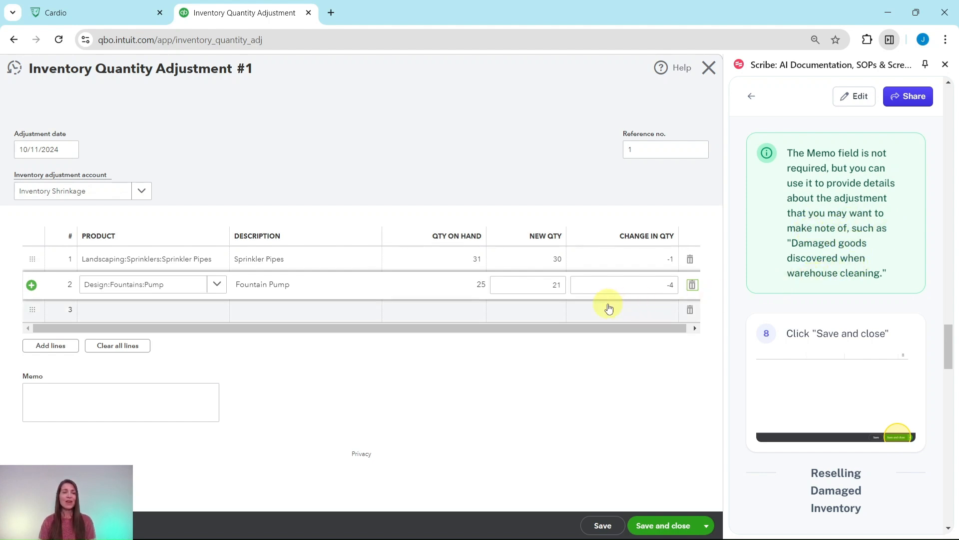
pyautogui.moveTo(881, 274); pyautogui.dragTo(796, 248)
pyautogui.hotkey('ctrl', 'c')
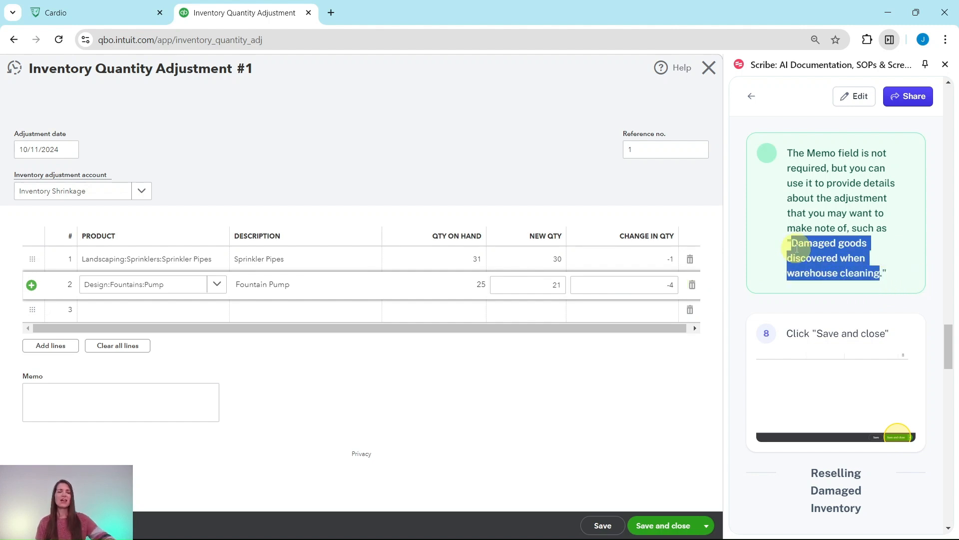
pyautogui.click(190, 396)
pyautogui.hotkey('ctrl', 'v')
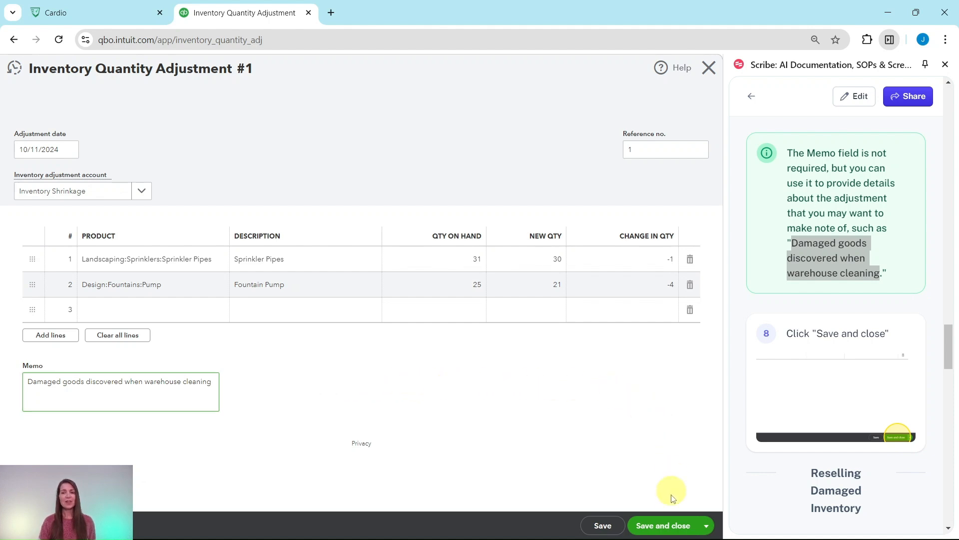
# Save and close the inventory quantity adjustment, and read the exercise guide's section on reselling damaged inventory.
pyautogui.click(662, 526)
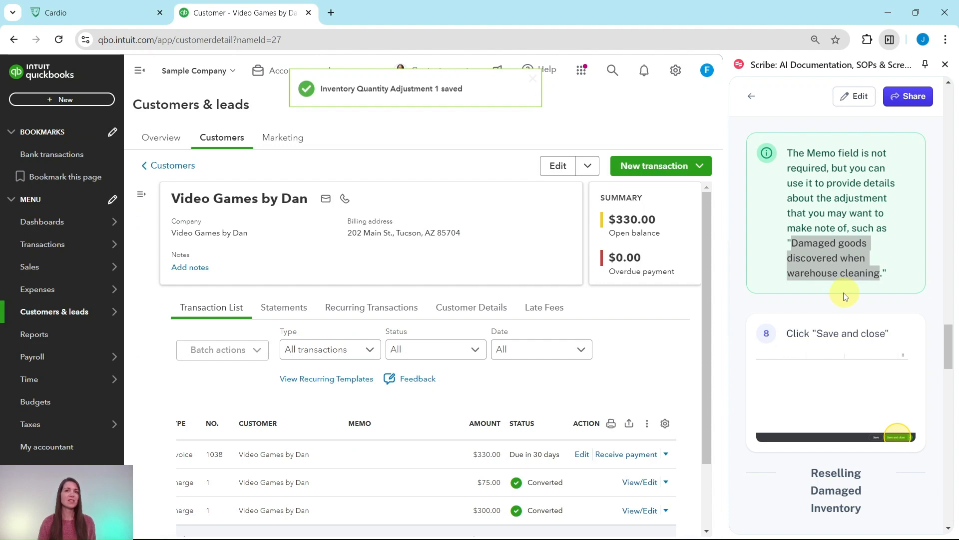
pyautogui.scroll(-7, 839, 299)
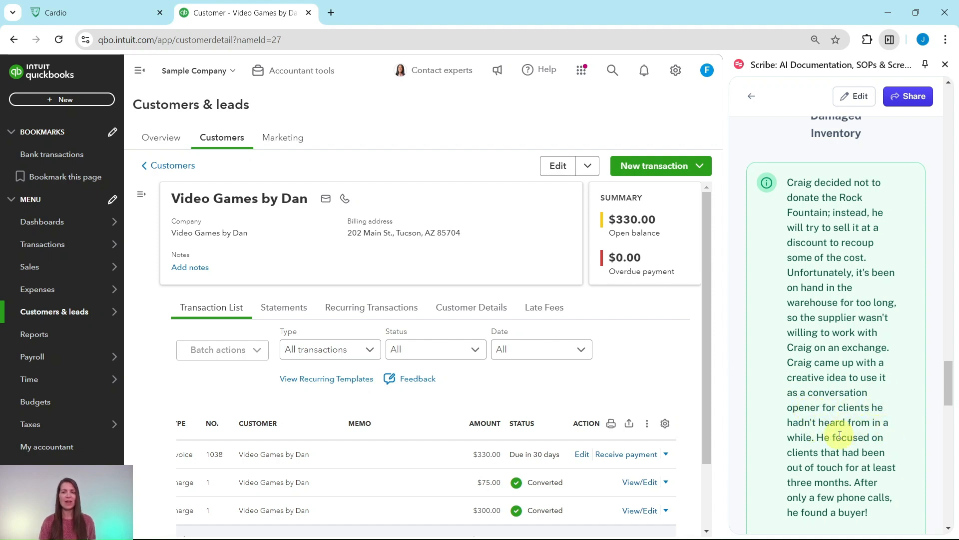
pyautogui.scroll(-3, 819, 395)
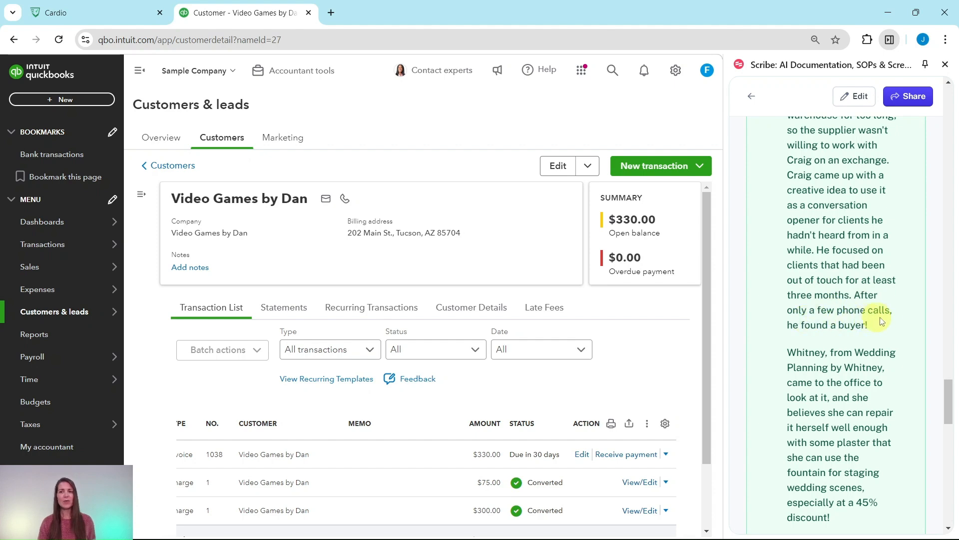
pyautogui.scroll(-3, 799, 319)
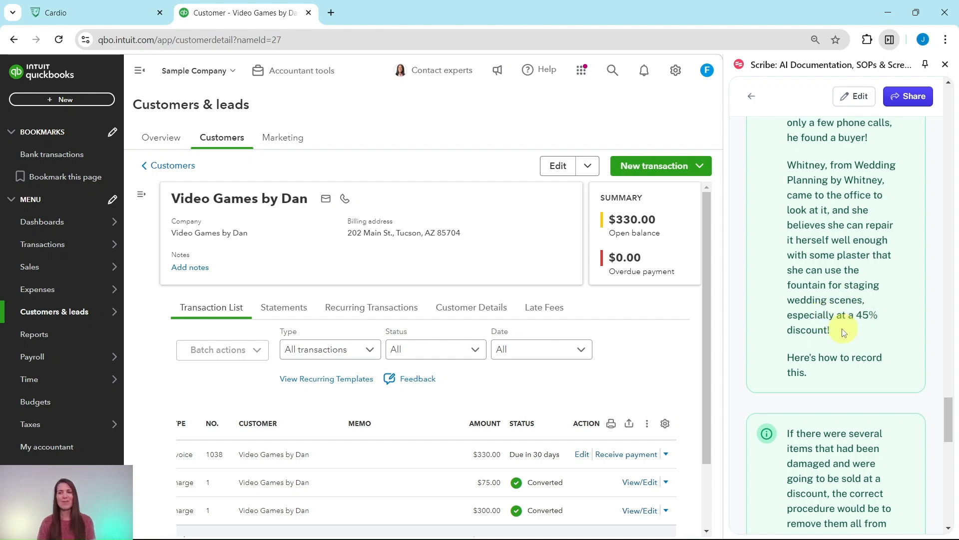
pyautogui.scroll(-8, 822, 339)
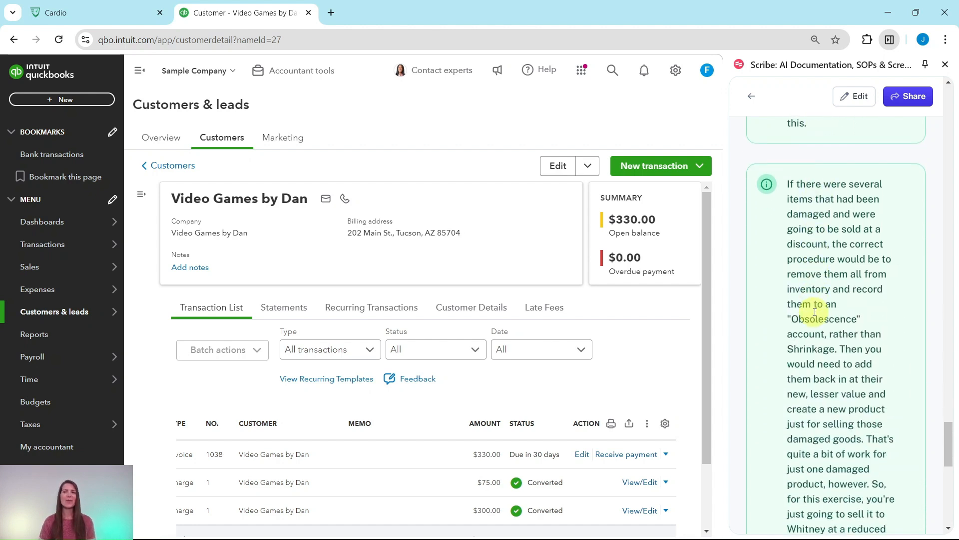
pyautogui.scroll(3, 819, 235)
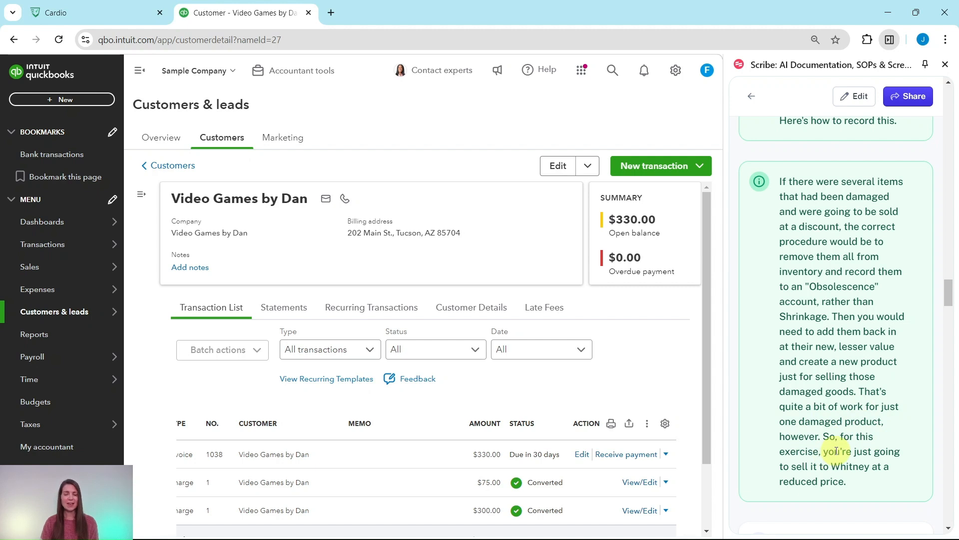
pyautogui.scroll(-2, 886, 450)
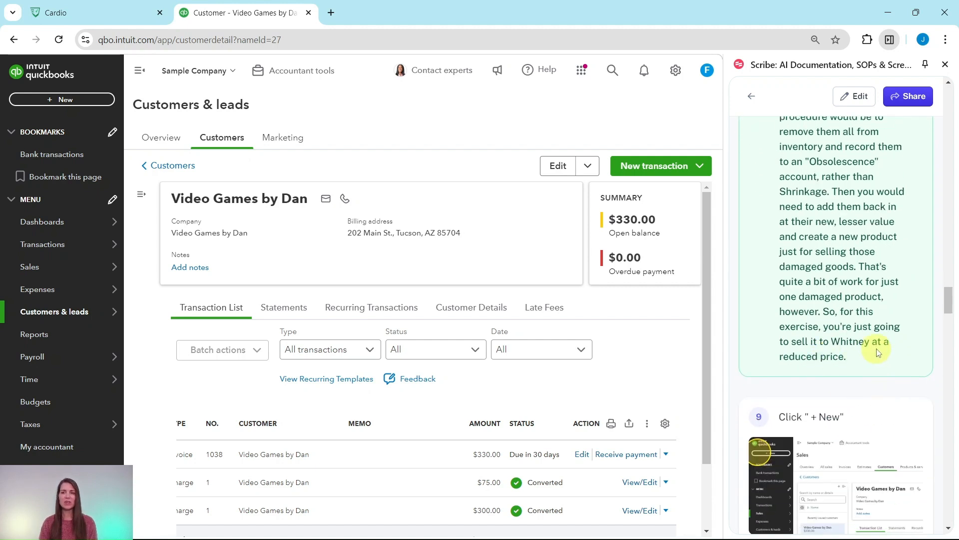
pyautogui.scroll(-4, 838, 379)
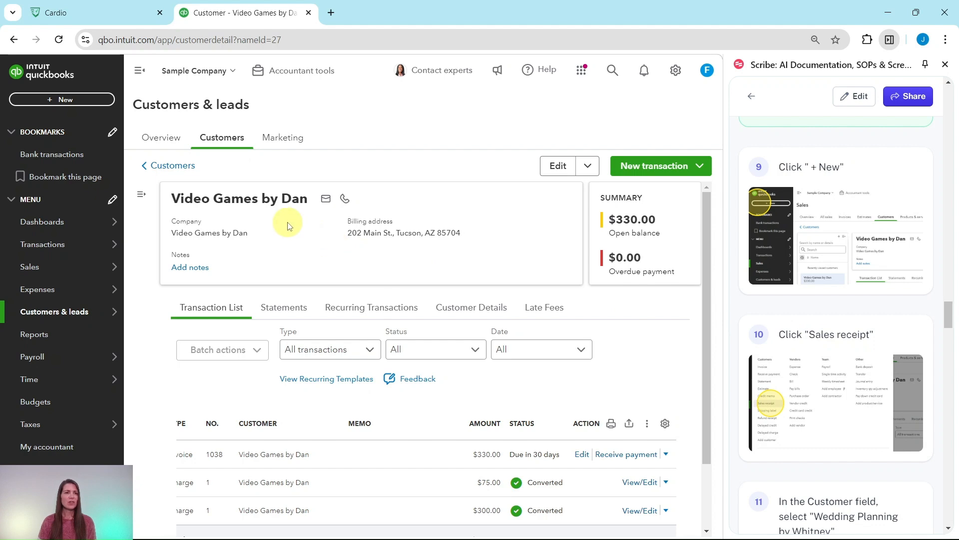
# Create a new sales receipt with Wedding Planning by Whitney as the customer.
pyautogui.click(66, 101)
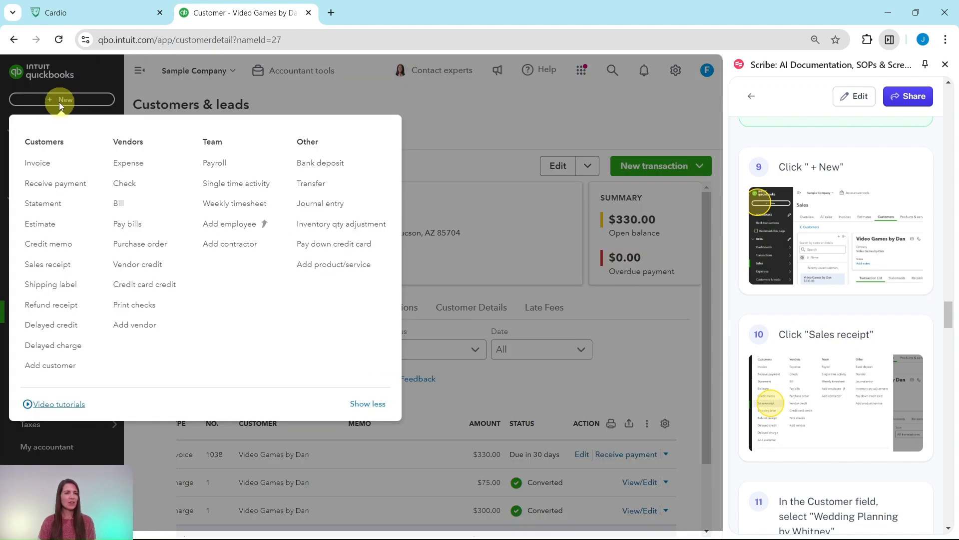
pyautogui.click(48, 264)
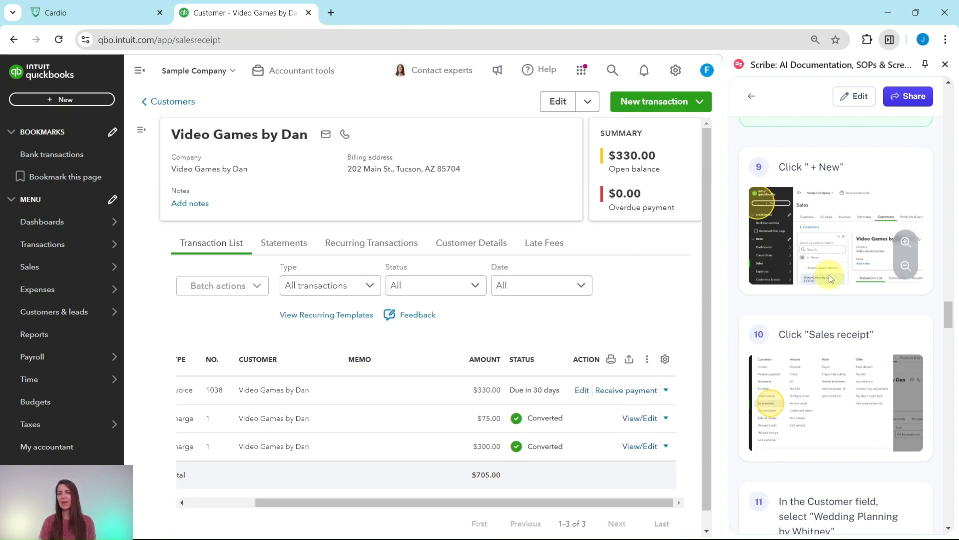
pyautogui.scroll(-1, 830, 277)
pyautogui.scroll(-5, 831, 278)
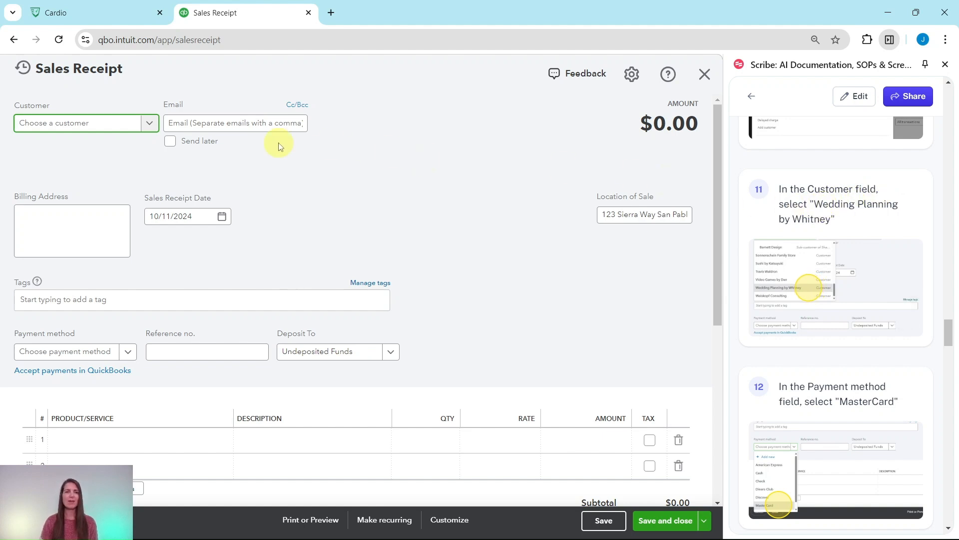
pyautogui.click(38, 128)
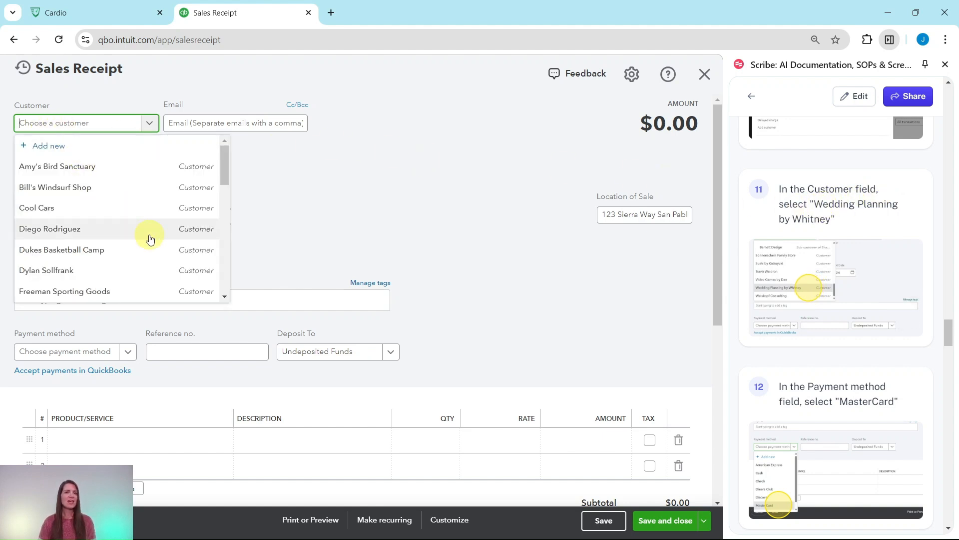
pyautogui.scroll(-10, 146, 231)
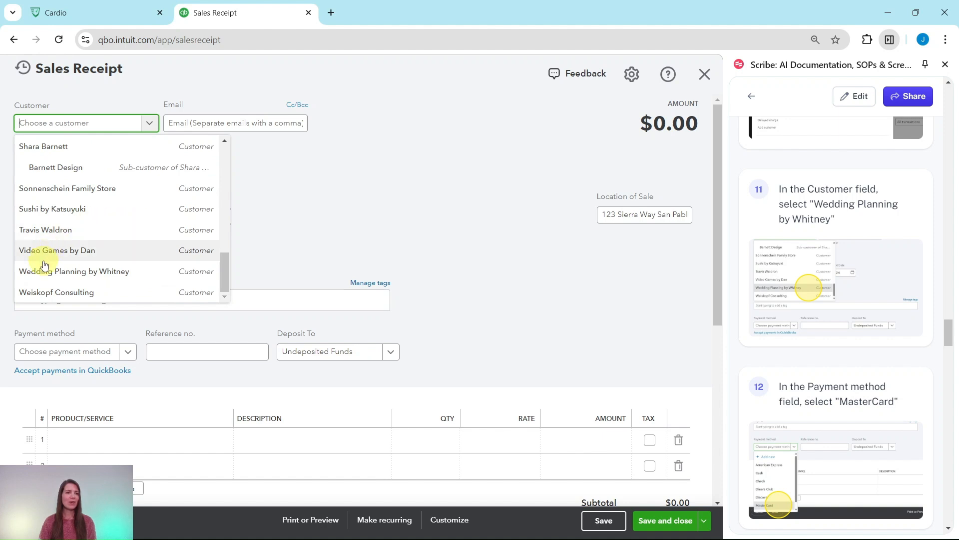
pyautogui.click(60, 276)
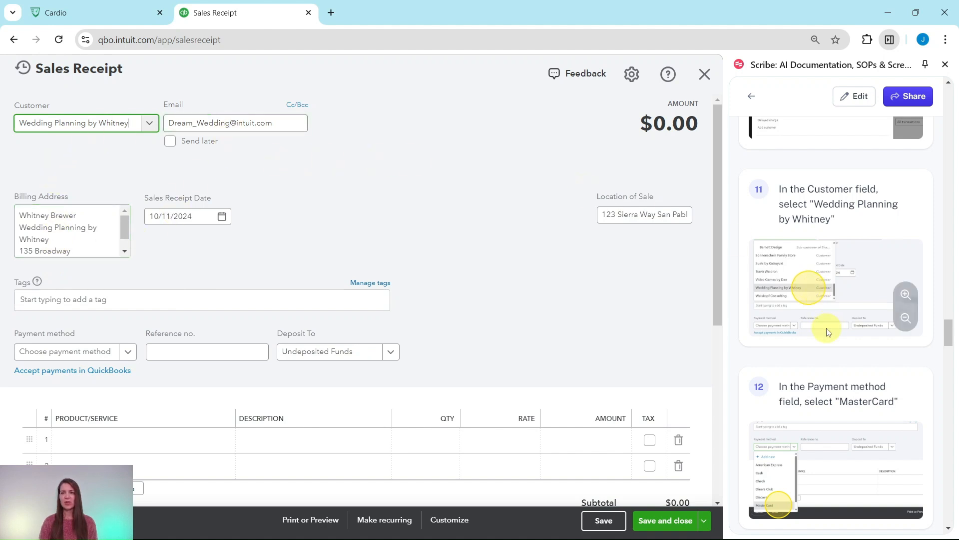
# Set the sales receipt's payment method to MasterCard and its deposit account to Checking.
pyautogui.scroll(-4, 824, 330)
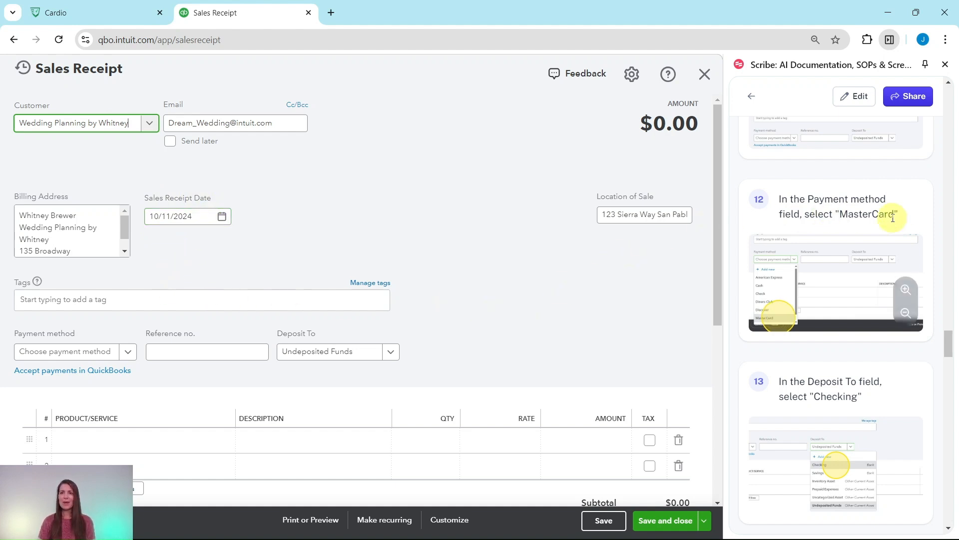
pyautogui.click(128, 354)
pyautogui.scroll(-4, 164, 388)
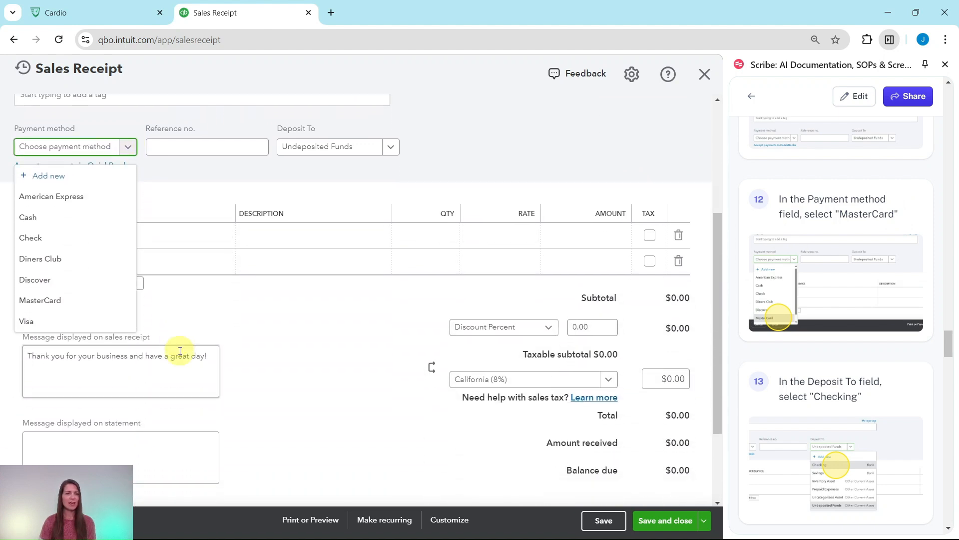
pyautogui.scroll(-3, 139, 172)
pyautogui.scroll(3, 150, 210)
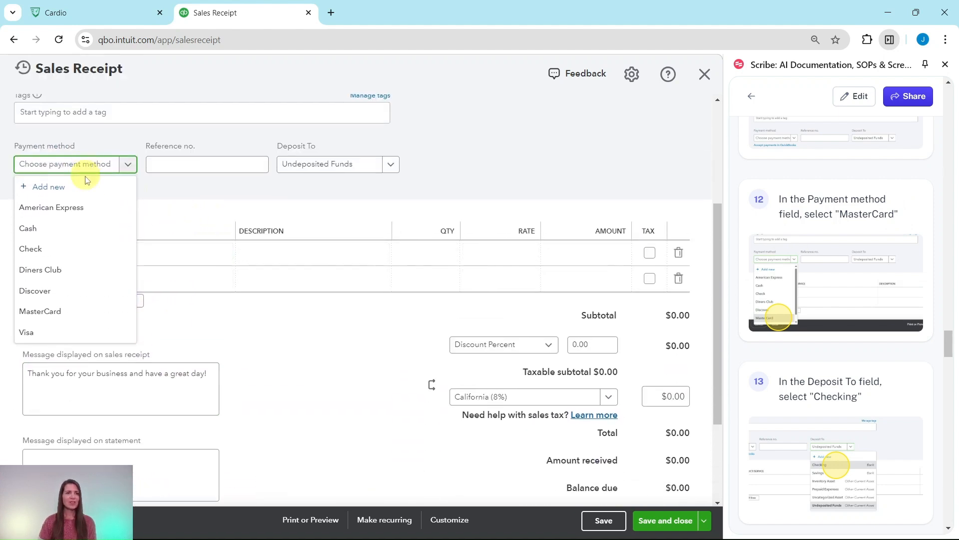
pyautogui.click(28, 313)
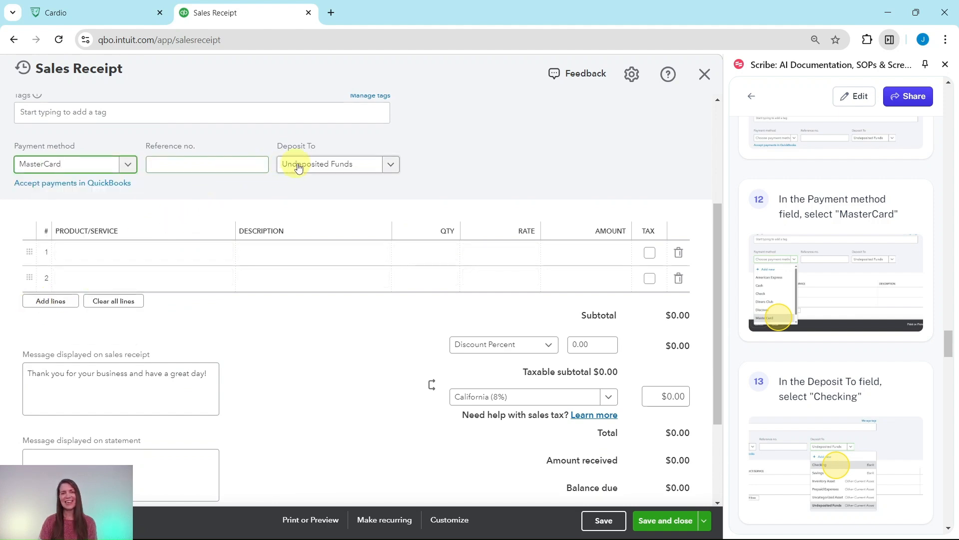
pyautogui.click(389, 164)
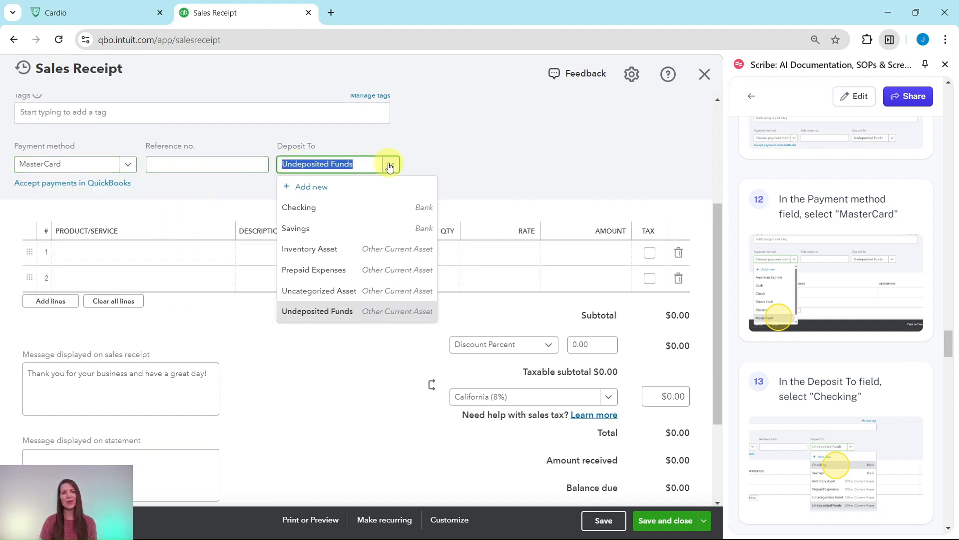
pyautogui.click(339, 205)
# Add Design:Fountains:Rock Fountain on the first line of the sales receipt with the description "45% discount for damage".
pyautogui.scroll(-6, 825, 399)
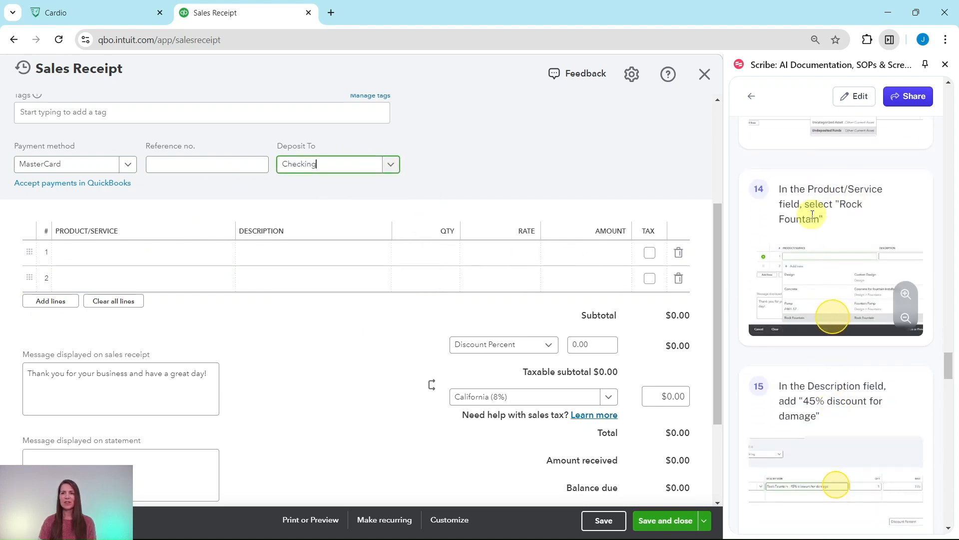
pyautogui.click(134, 255)
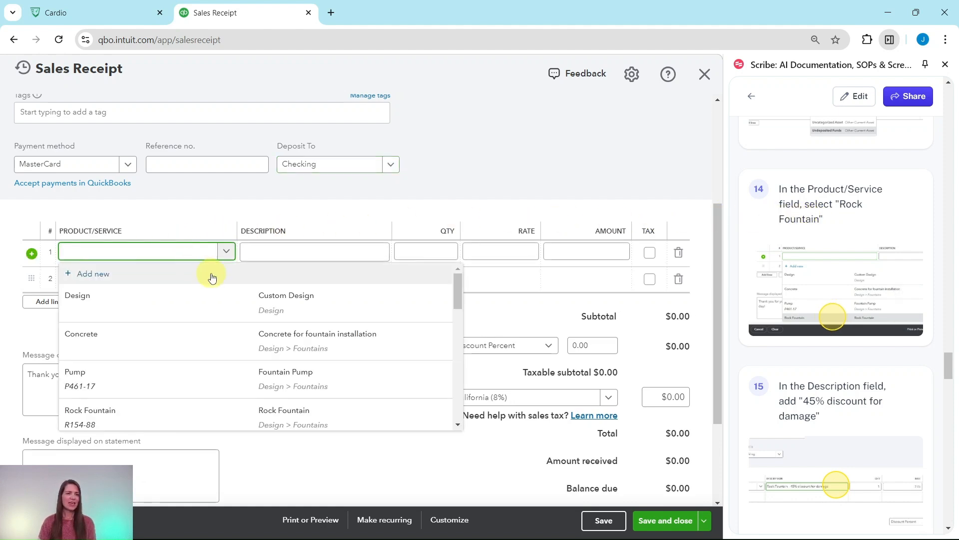
pyautogui.scroll(-1, 214, 278)
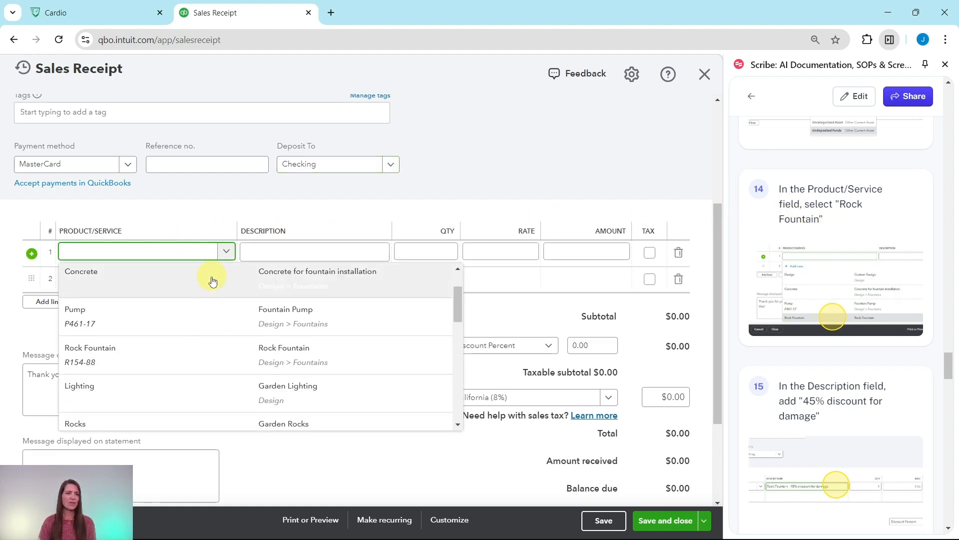
pyautogui.click(178, 358)
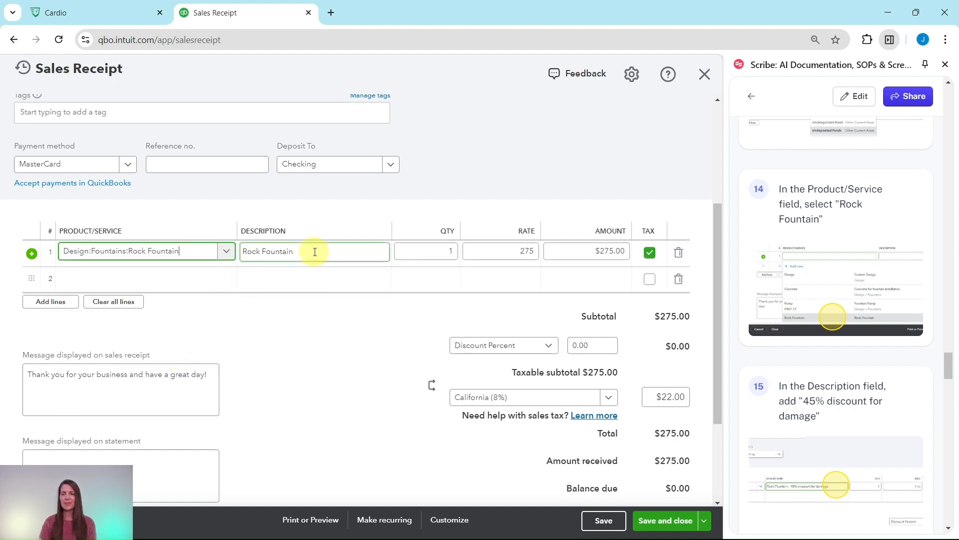
pyautogui.scroll(-3, 844, 381)
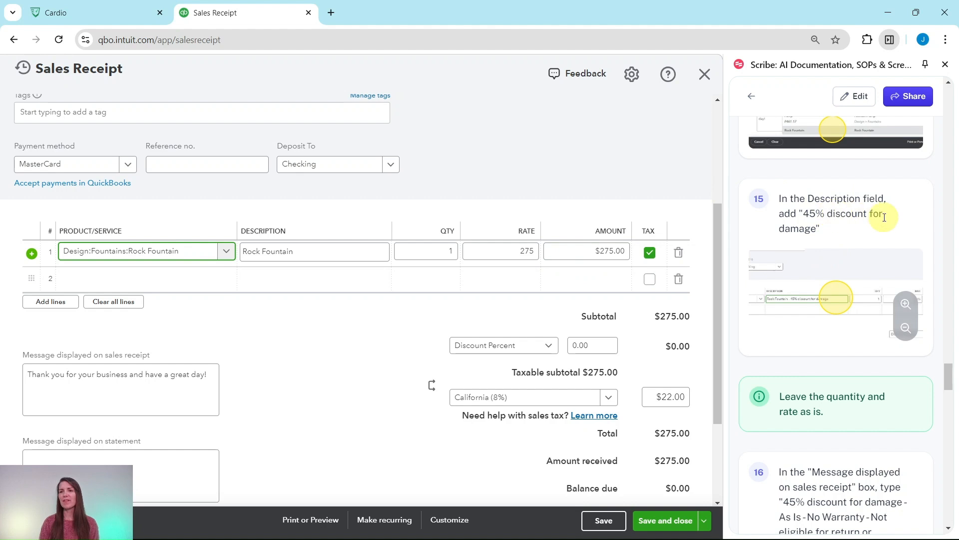
pyautogui.click(289, 249)
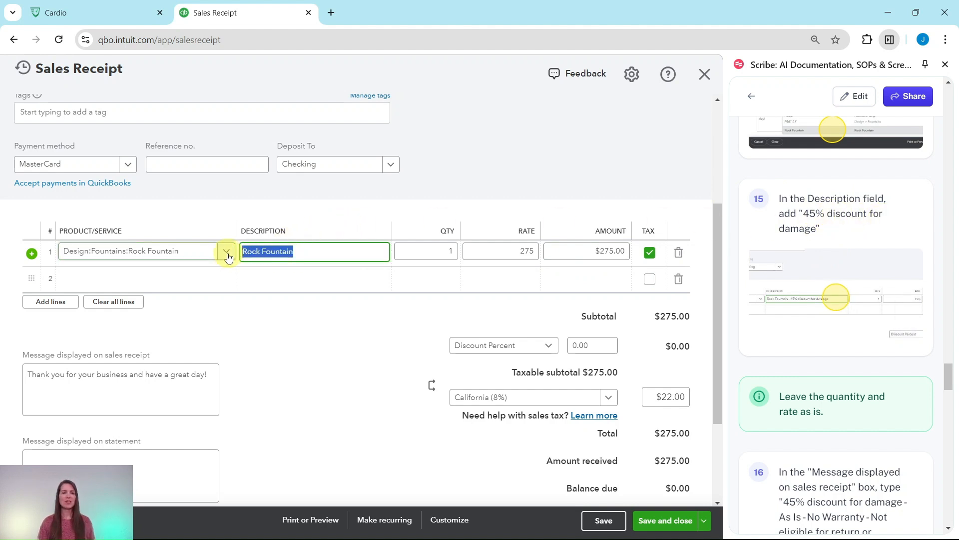
pyautogui.write('D')
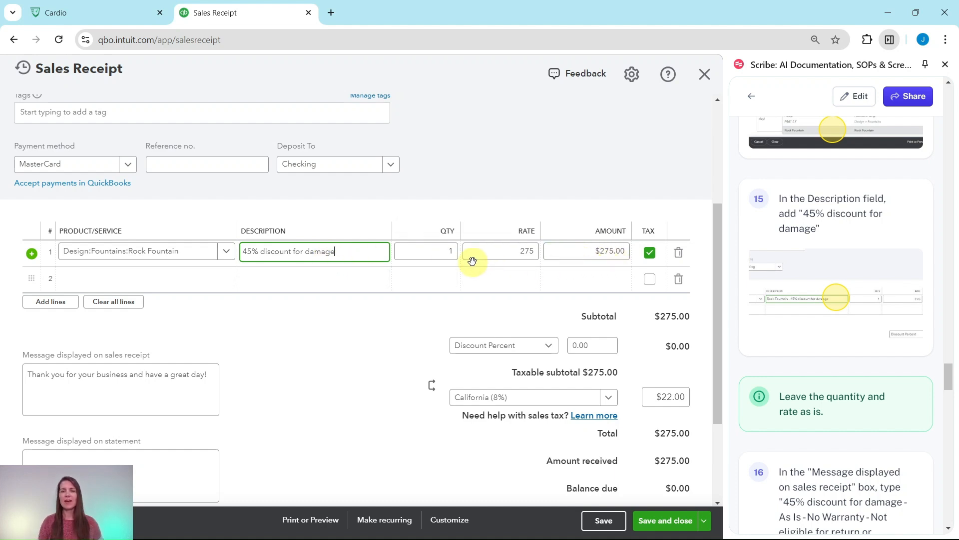
# Replace the message displayed on the sales receipt with "45% discount for damage - As Is - No Warranty - Not eligible for return or exchange" from the guide.
pyautogui.scroll(-6, 779, 350)
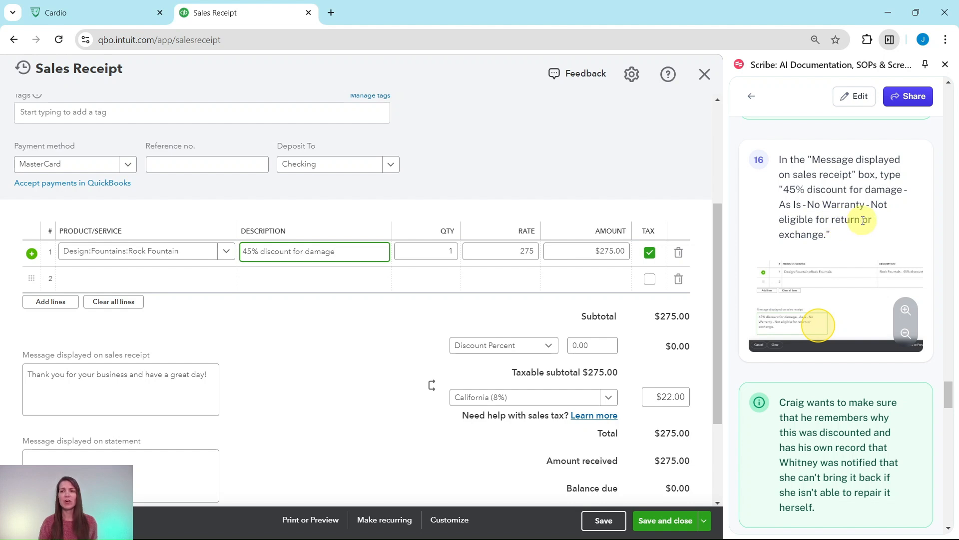
pyautogui.moveTo(825, 234); pyautogui.dragTo(787, 191)
pyautogui.hotkey('ctrl', 'c')
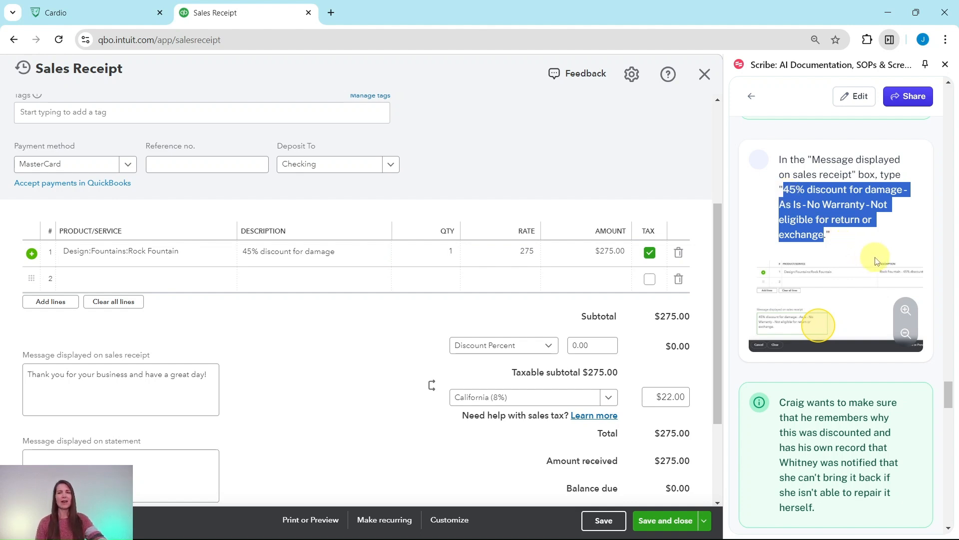
pyautogui.click(203, 380)
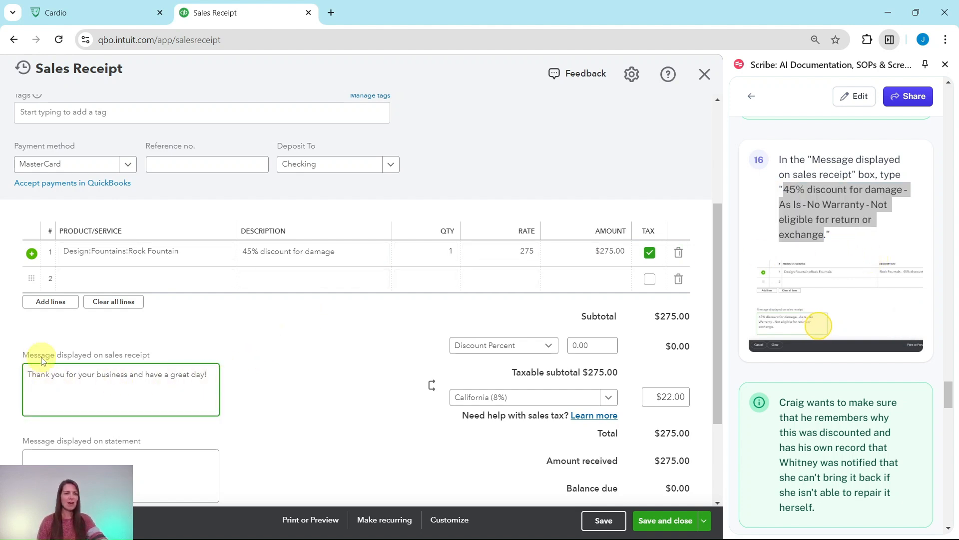
pyautogui.scroll(-1, 200, 375)
pyautogui.moveTo(210, 312); pyautogui.dragTo(13, 318)
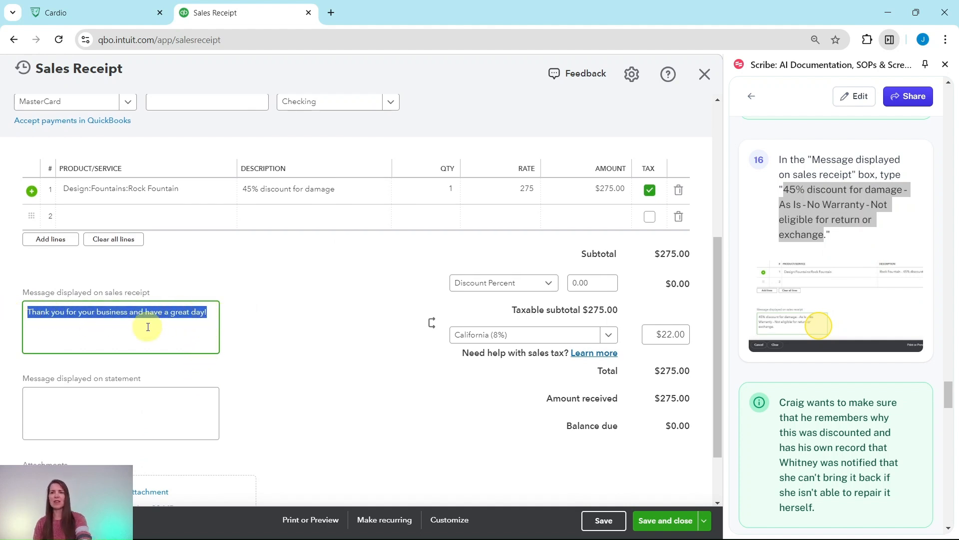
pyautogui.press('BackSpace')
pyautogui.hotkey('ctrl', 'v')
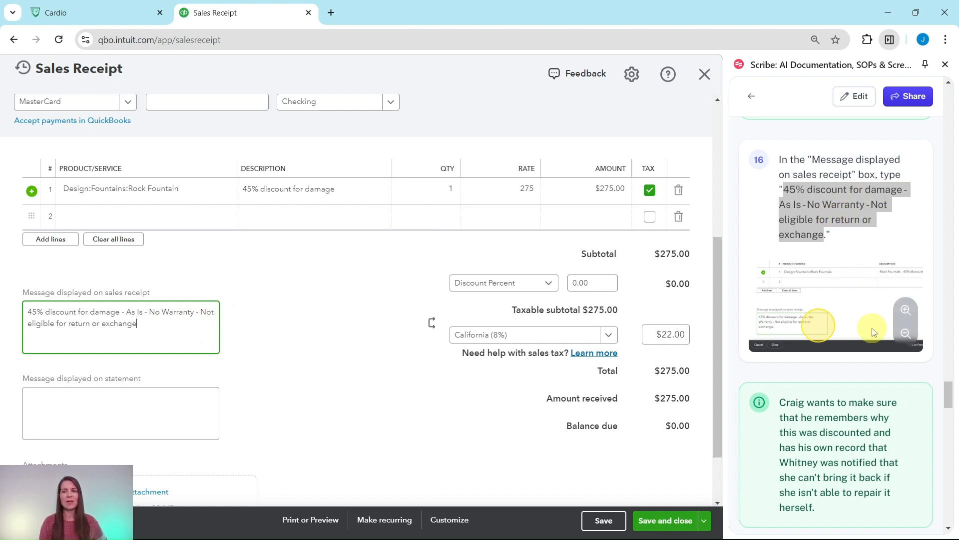
# Apply a discount percent of 45 to the sales receipt.
pyautogui.scroll(-5, 841, 215)
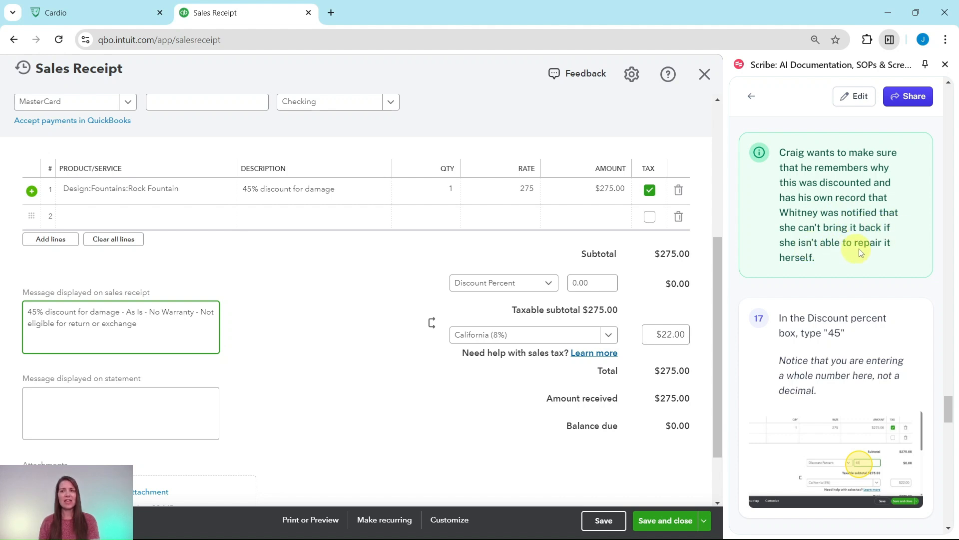
pyautogui.scroll(-3, 825, 279)
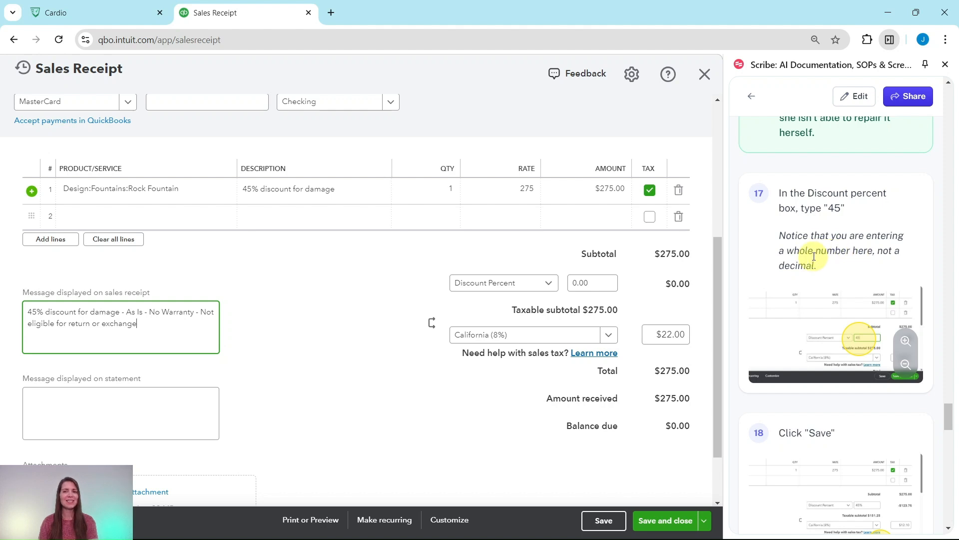
pyautogui.click(604, 281)
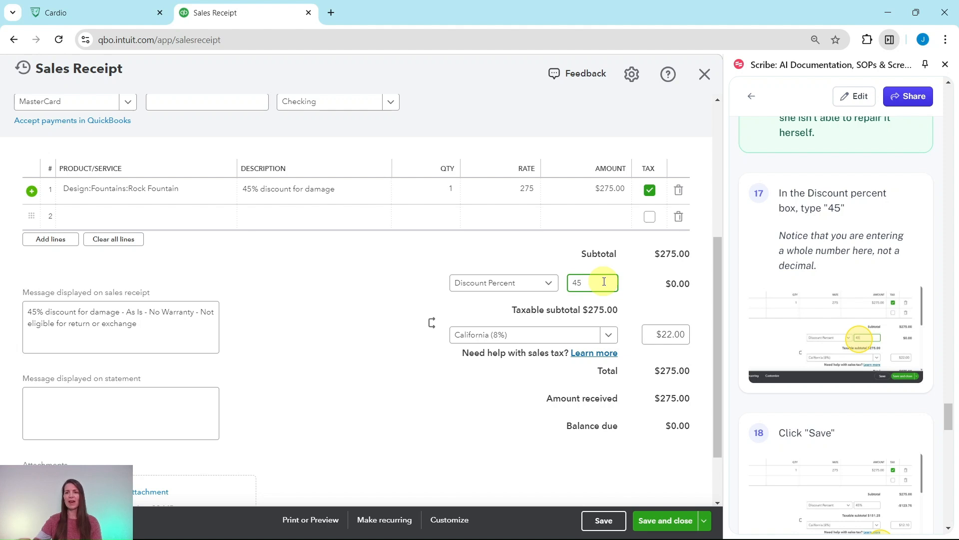
pyautogui.press('Tab')
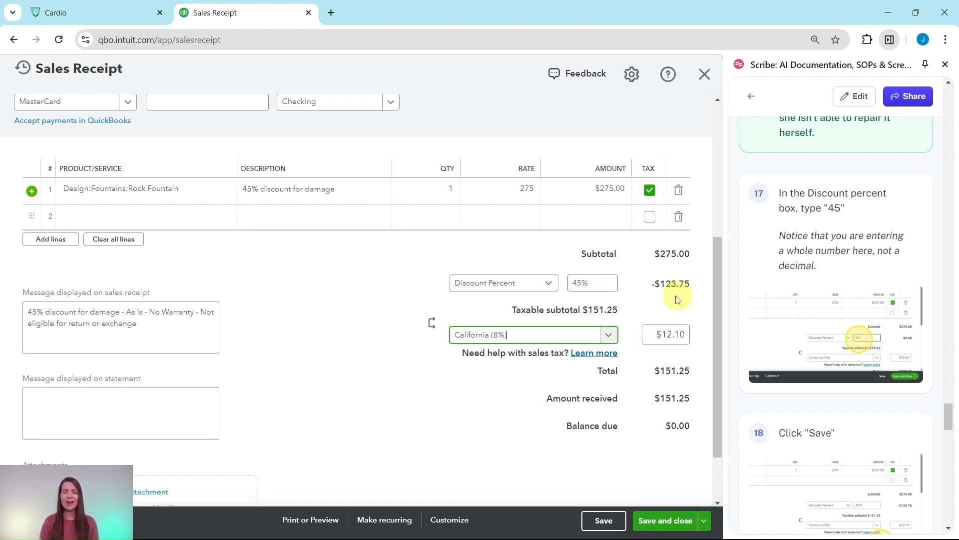
# Save the discounted Rock Fountain sales receipt and keep the transaction open.
pyautogui.click(612, 188)
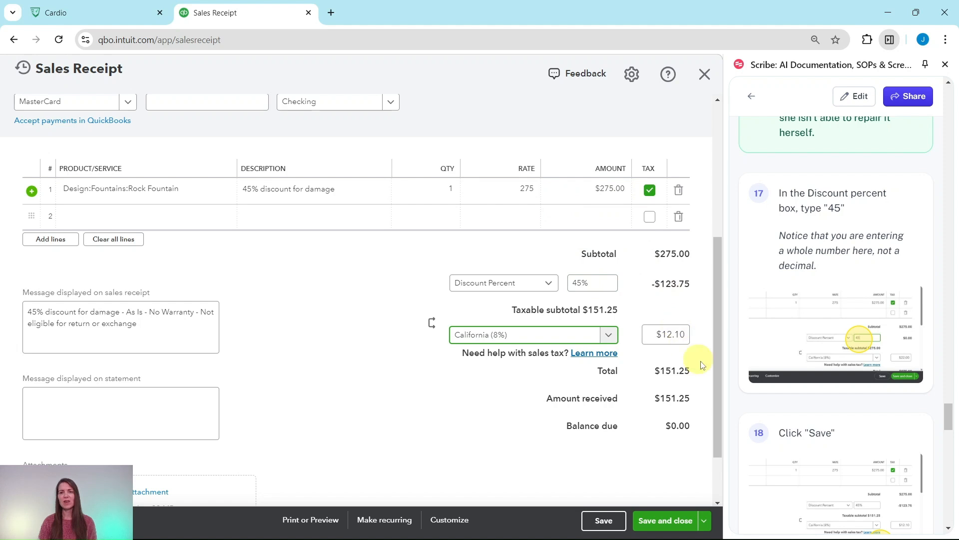
pyautogui.scroll(-5, 782, 351)
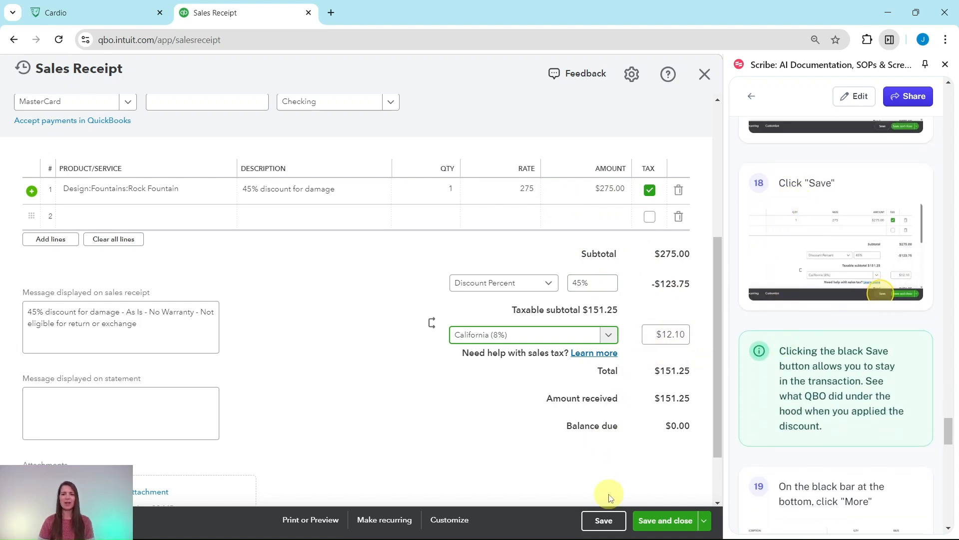
pyautogui.click(603, 522)
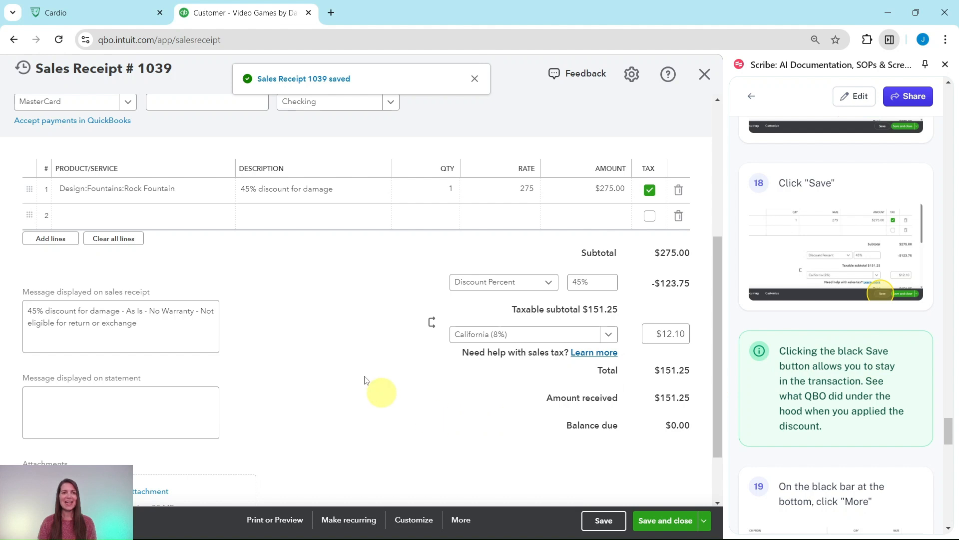
# Open the transaction journal for the saved sales receipt.
pyautogui.scroll(-4, 857, 390)
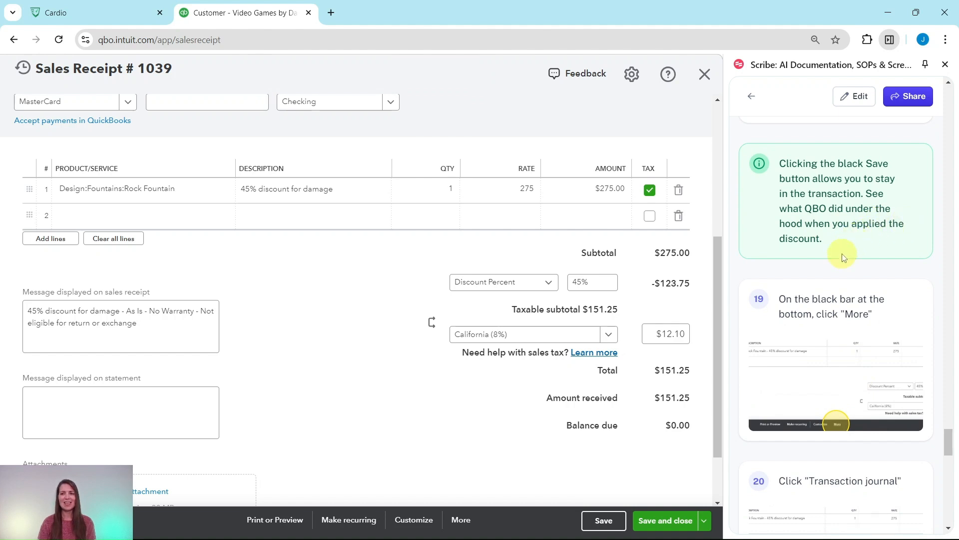
pyautogui.scroll(-3, 843, 257)
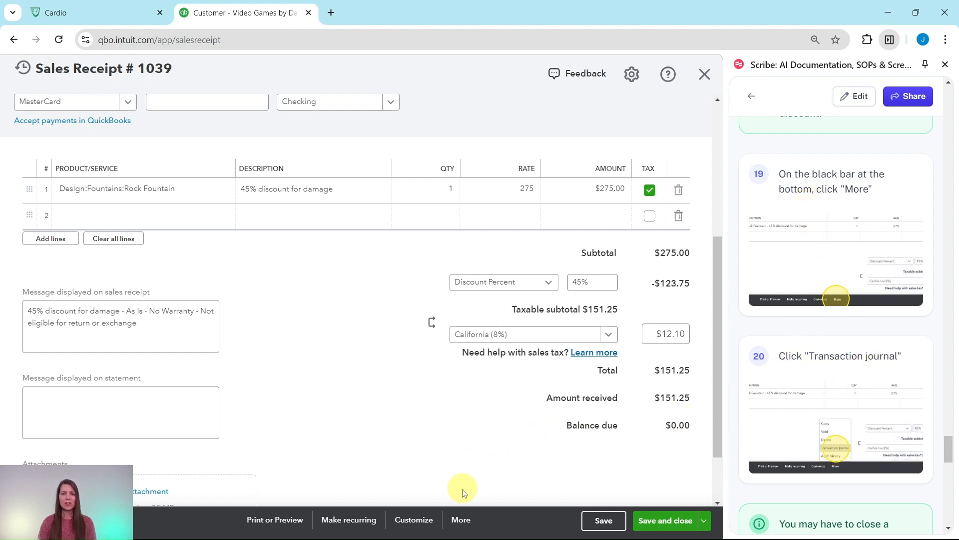
pyautogui.click(464, 521)
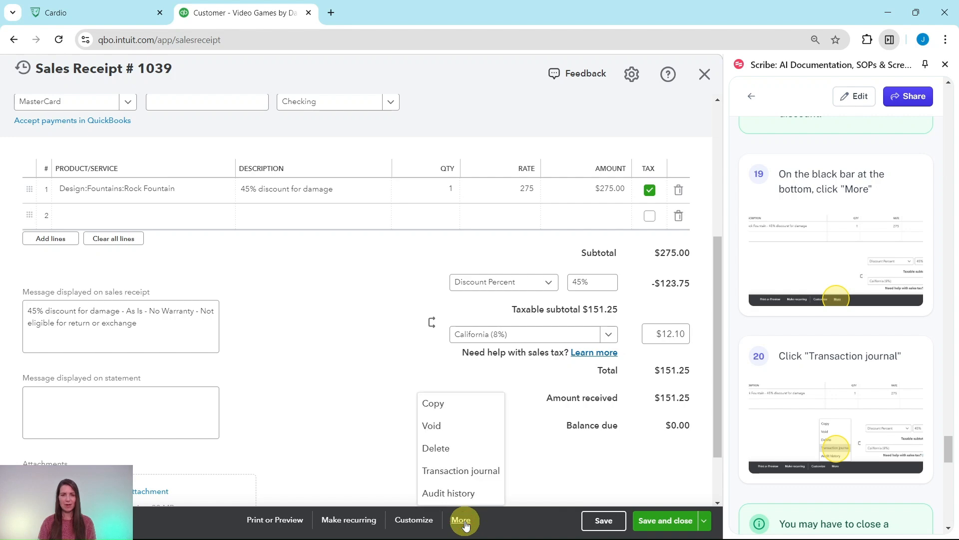
pyautogui.click(452, 470)
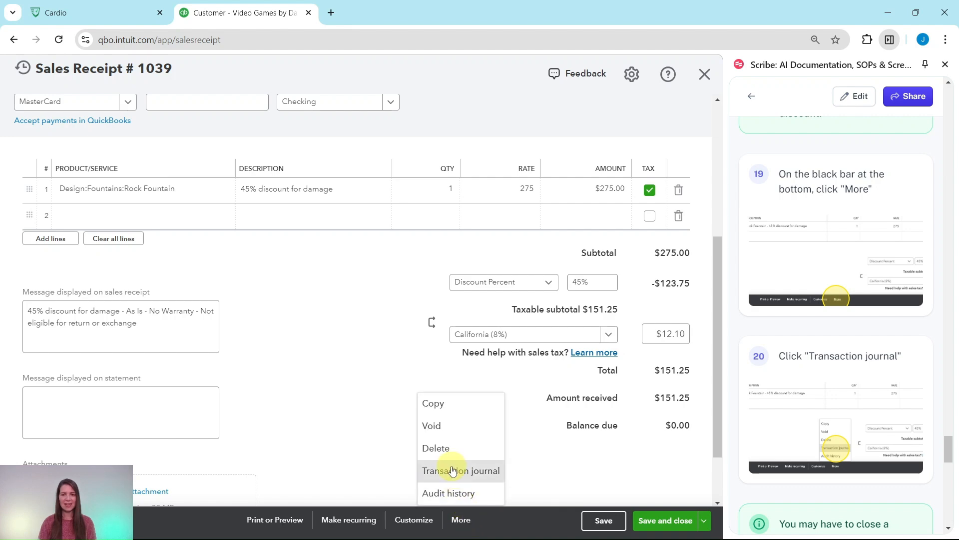
# Reload the Transaction Journal page and refresh the report to load the sales receipt's entries.
pyautogui.scroll(-4, 799, 402)
pyautogui.scroll(-2, 803, 399)
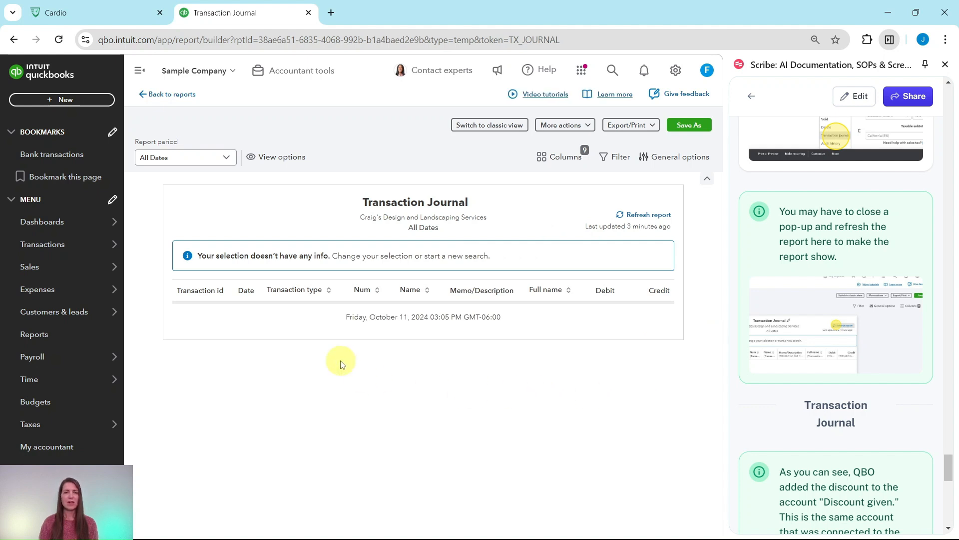
pyautogui.click(462, 44)
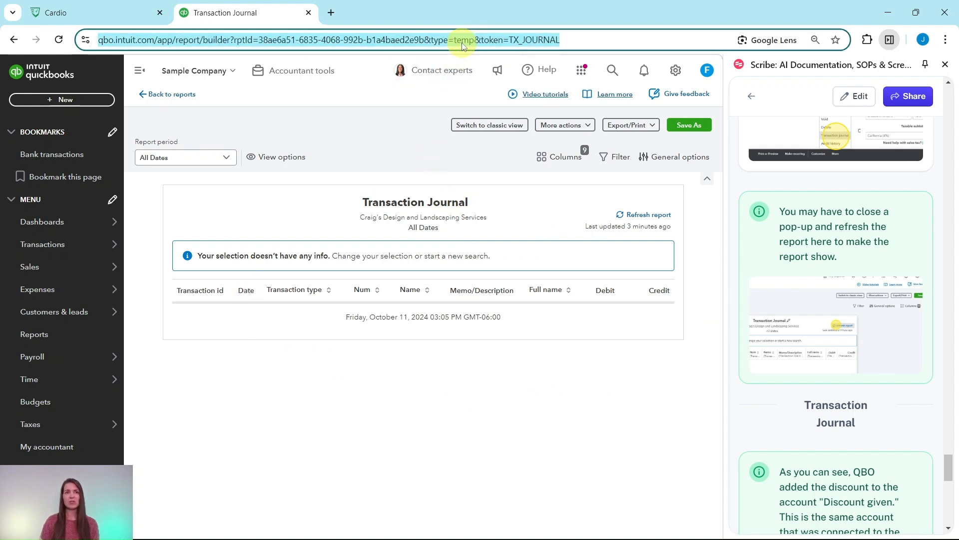
pyautogui.press('Return')
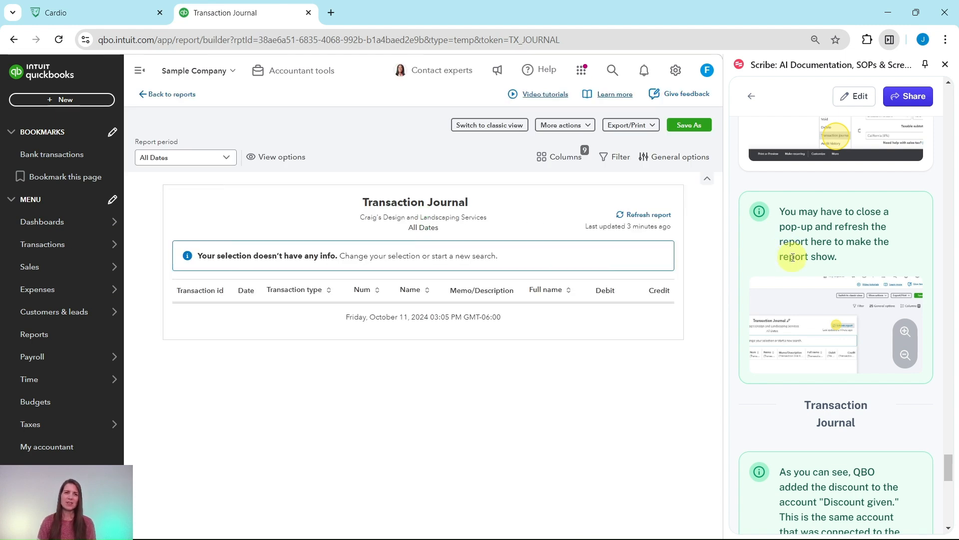
pyautogui.scroll(-1, 793, 259)
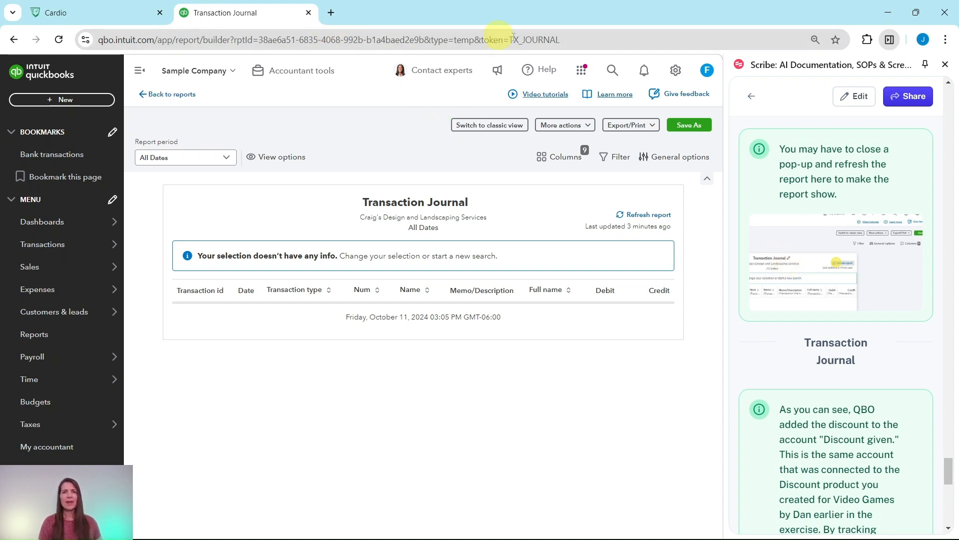
pyautogui.click(640, 218)
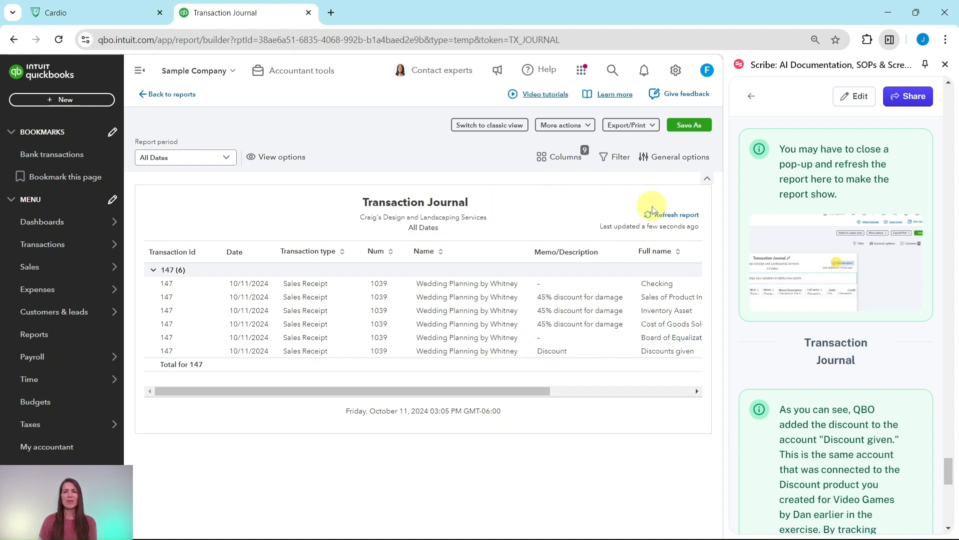
# Examine the accounts posted in the Transaction Journal against the guide's explanation of how the discount is tracked.
pyautogui.scroll(-4, 792, 289)
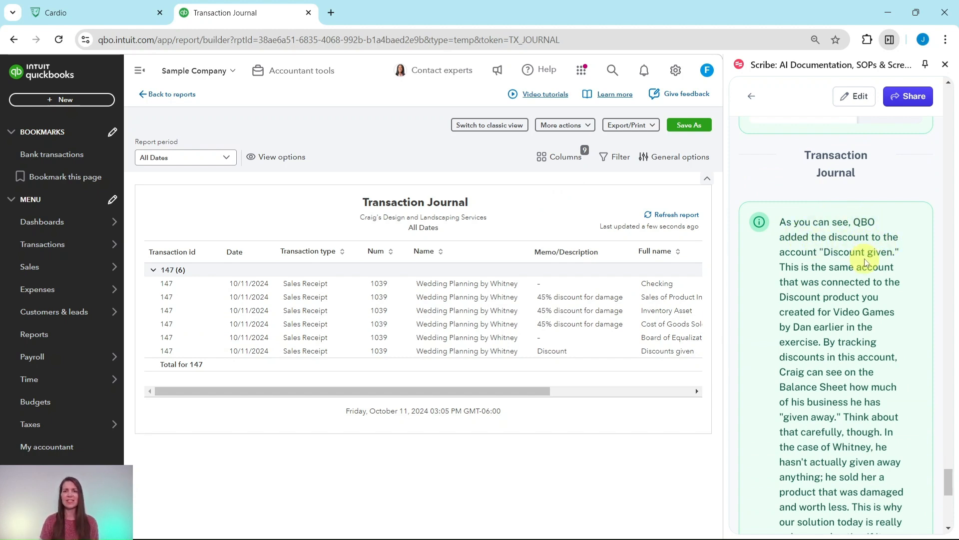
pyautogui.moveTo(520, 392); pyautogui.dragTo(586, 395)
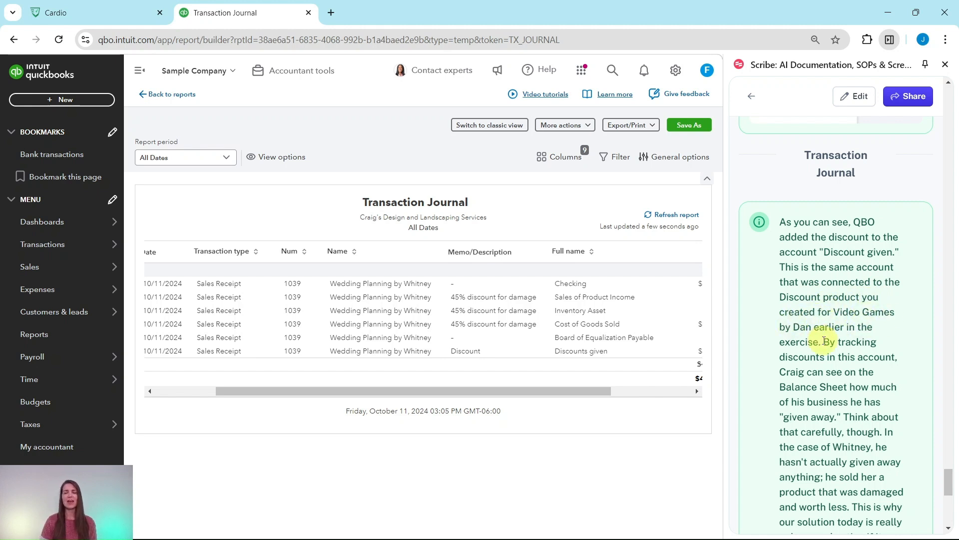
pyautogui.scroll(-3, 805, 340)
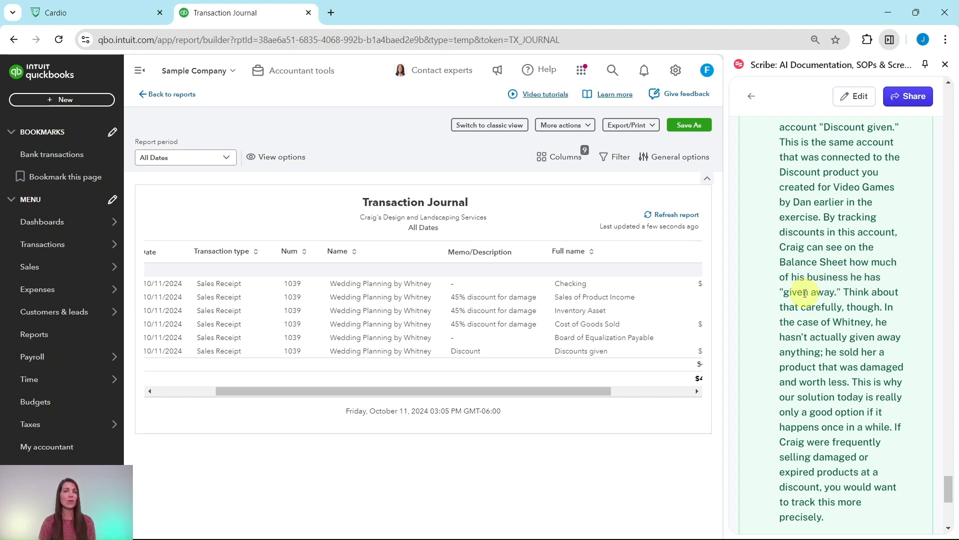
pyautogui.scroll(-1, 849, 285)
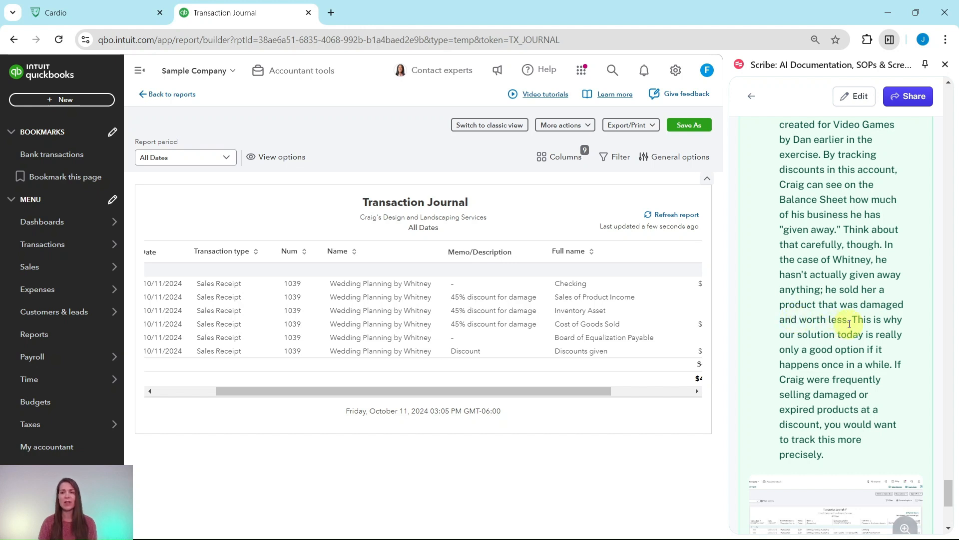
pyautogui.scroll(-3, 852, 325)
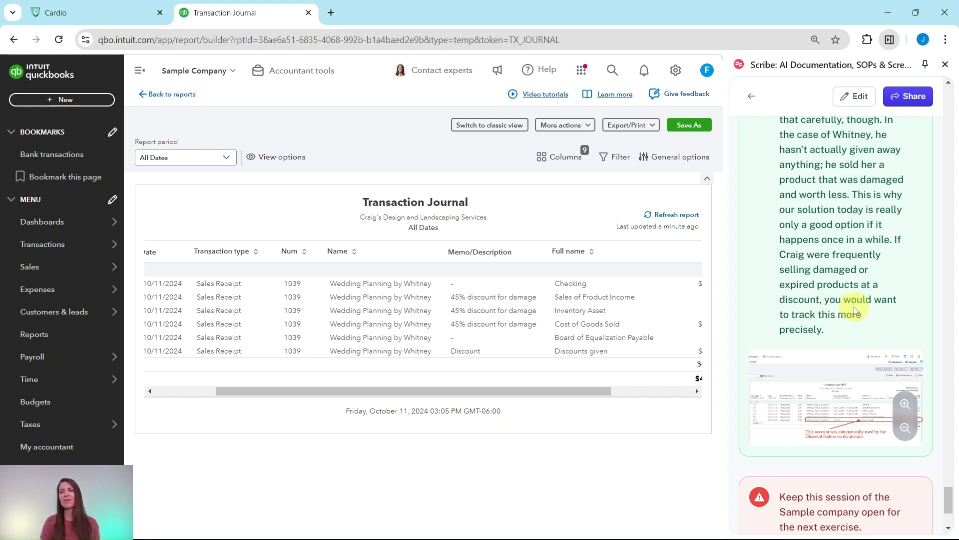
pyautogui.scroll(-2, 855, 315)
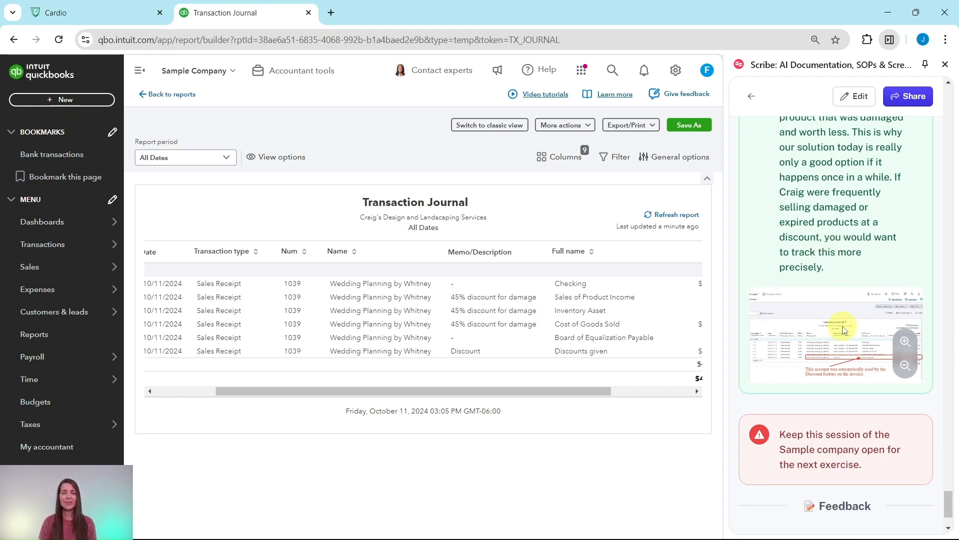